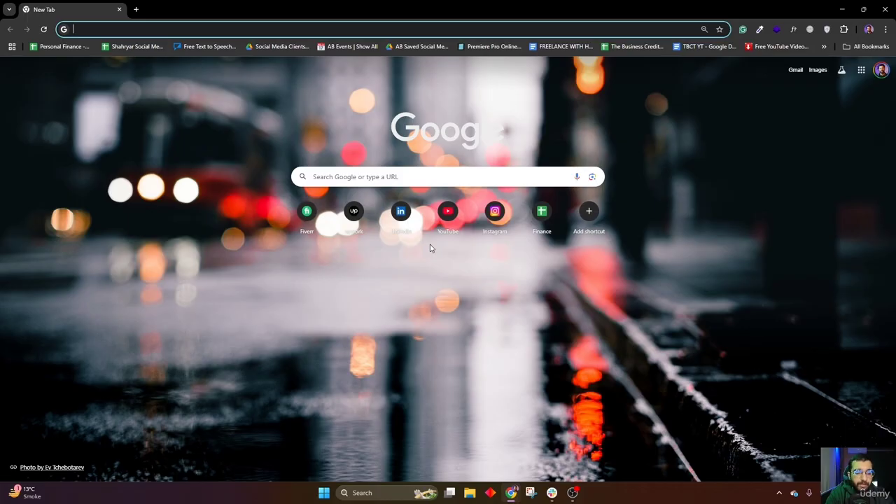
Search the web for "capcut download" and open the CapCut Desktop page in a new browser tab.
{"action": "type", "text": "capcut d"}
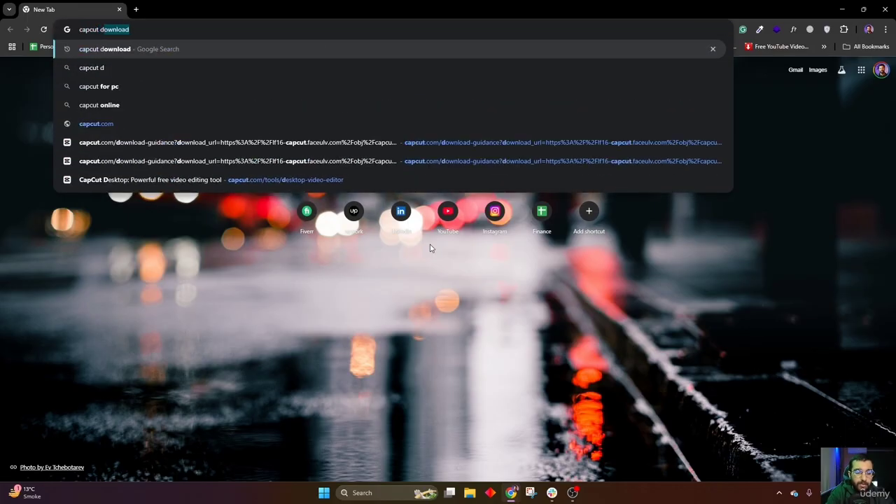
{"action": "type", "text": "ownload"}
{"action": "key", "text": "Return"}
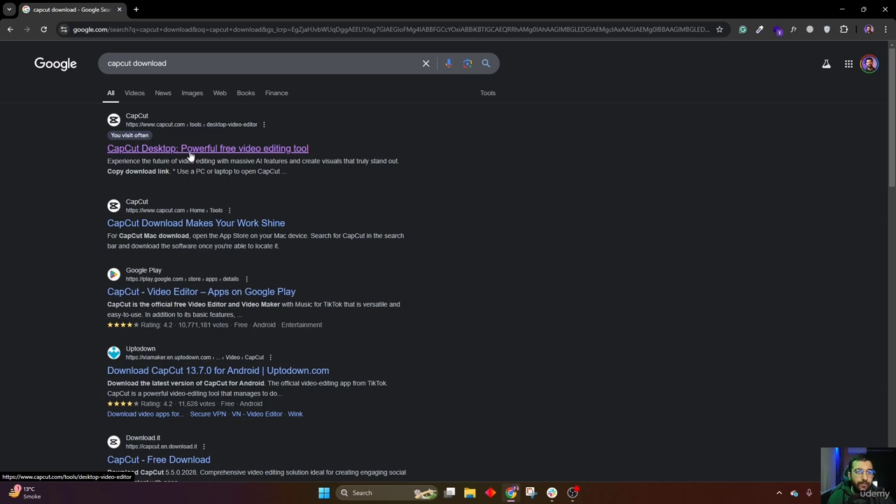
{"action": "middle_click", "coordinate": [189, 150]}
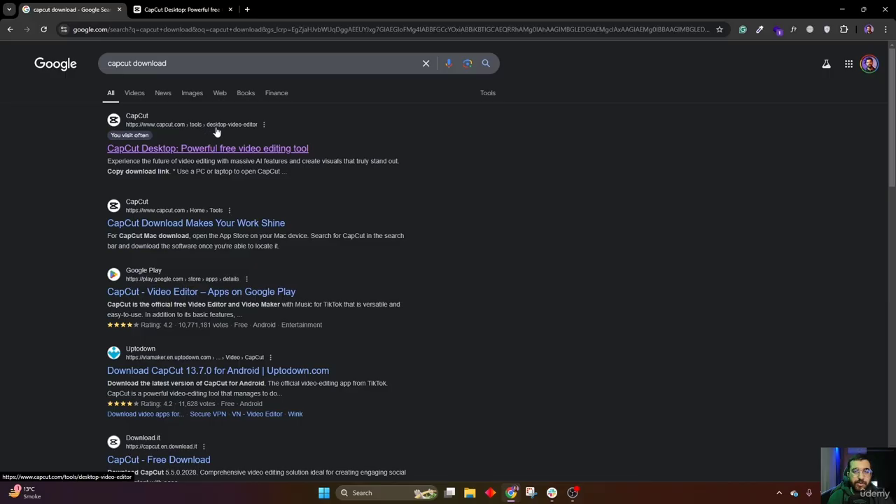
{"action": "left_click", "coordinate": [212, 11]}
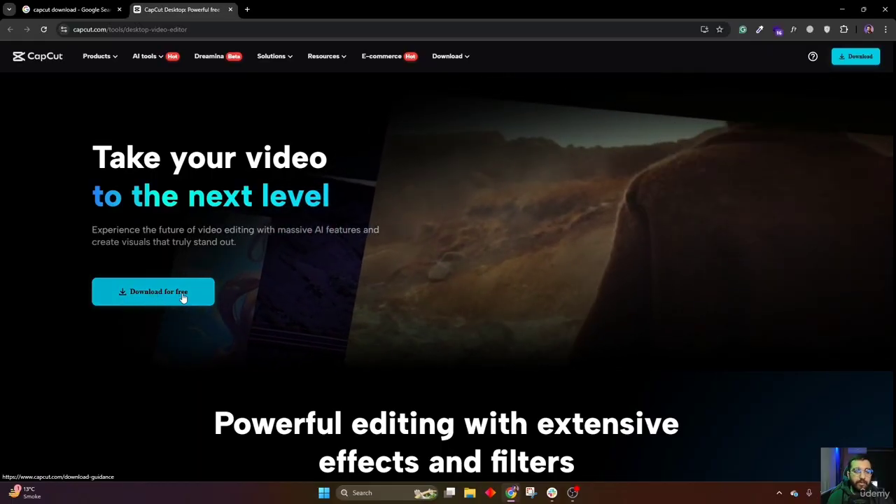
Start the free download of the CapCut installer and cancel saving the file.
{"action": "left_click", "coordinate": [173, 297]}
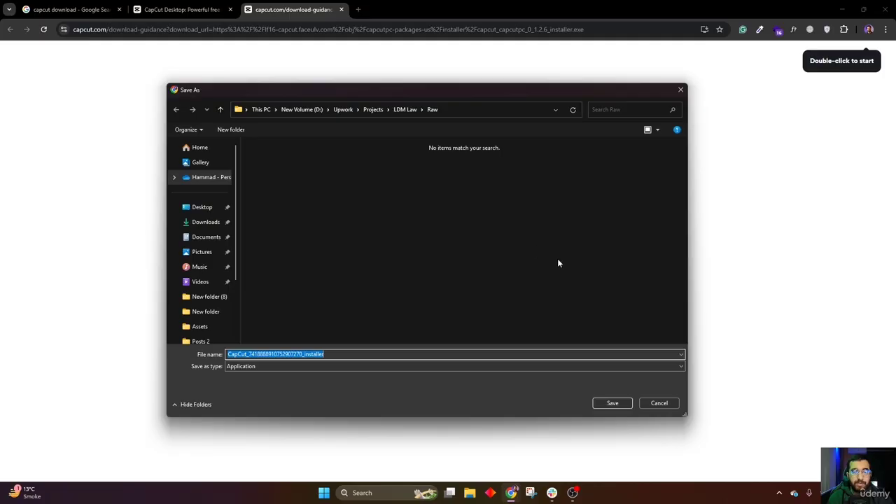
{"action": "left_click", "coordinate": [664, 400]}
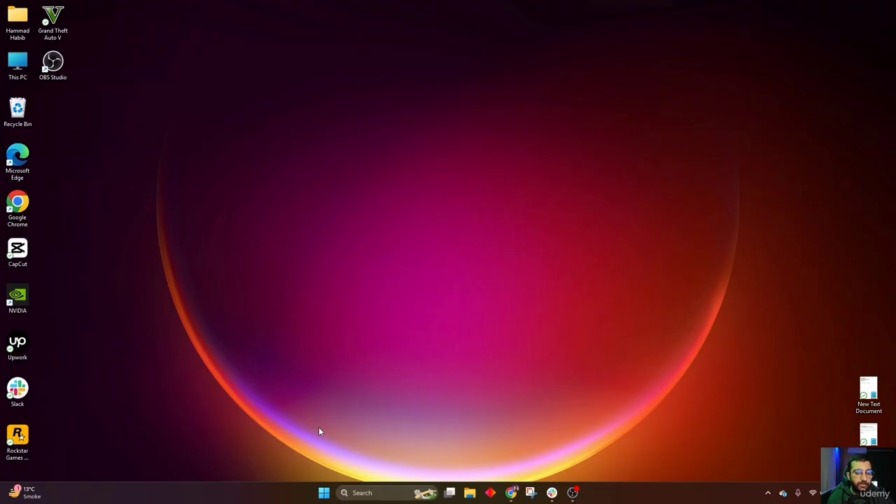
Find the installed CapCut application on the computer and launch it.
{"action": "left_click", "coordinate": [325, 493]}
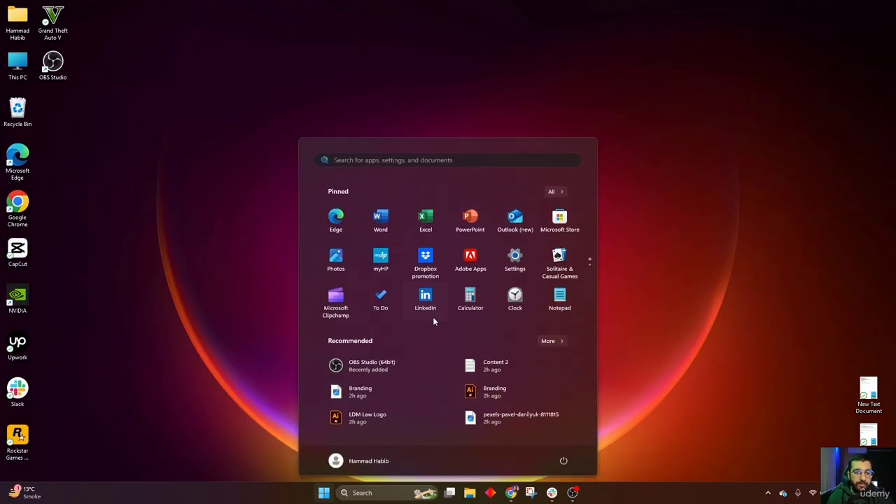
{"action": "type", "text": "capcut"}
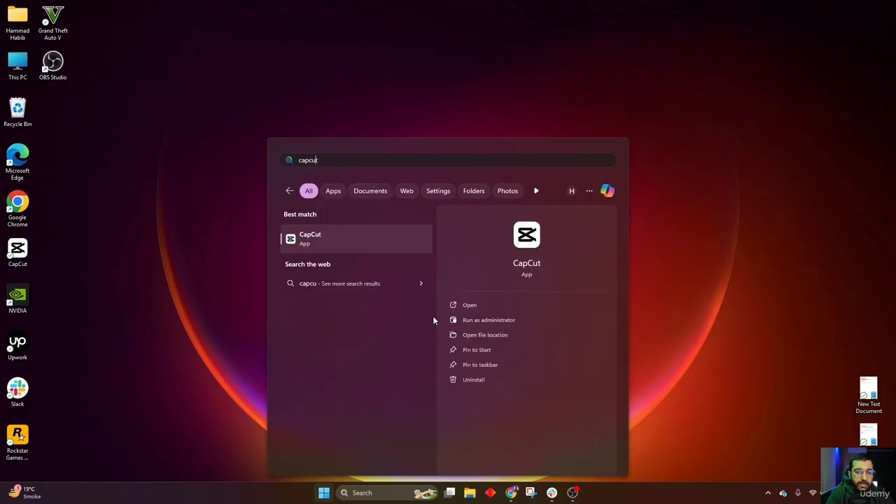
{"action": "key", "text": "Return"}
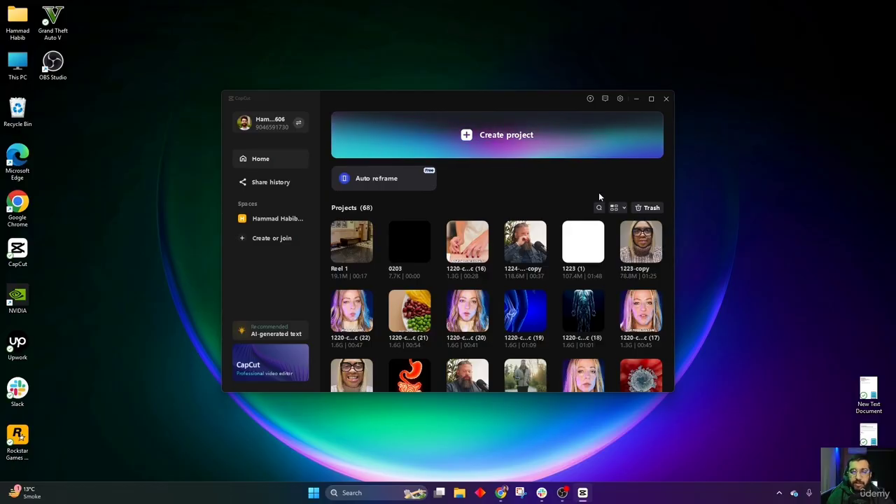
Open CapCut's version information, check for updates and close the version window.
{"action": "left_click", "coordinate": [621, 99]}
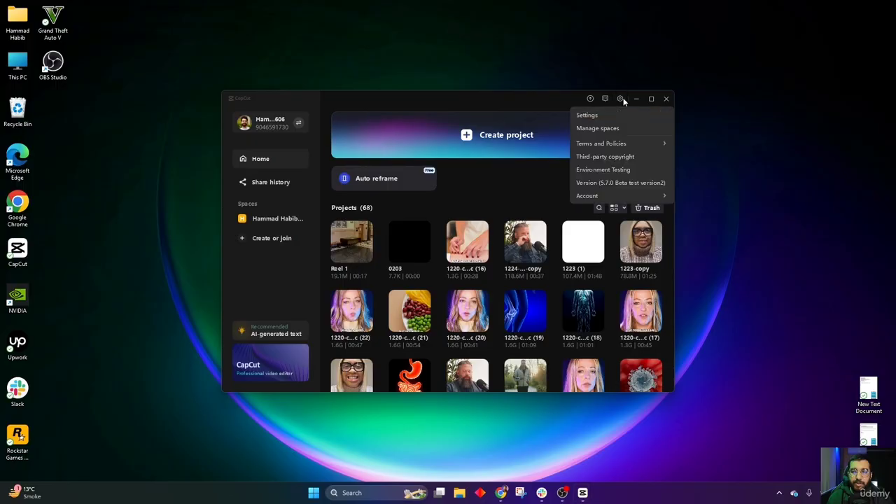
{"action": "left_click", "coordinate": [603, 184]}
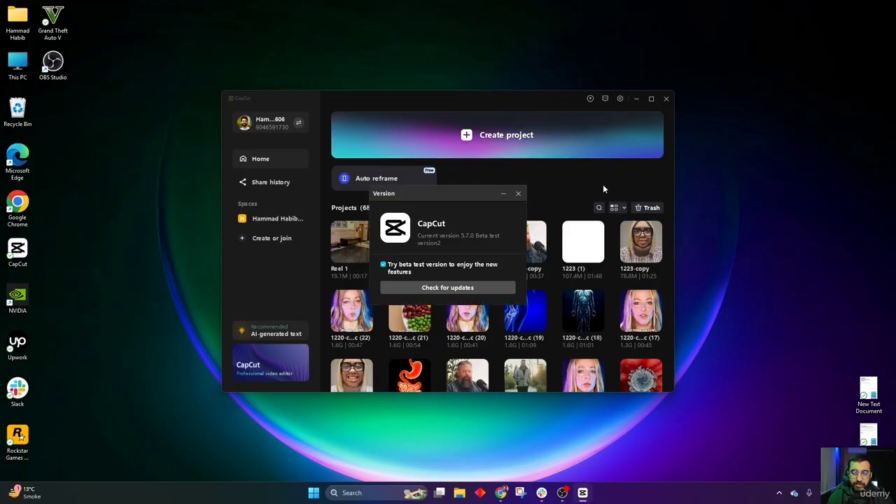
{"action": "left_click", "coordinate": [439, 290]}
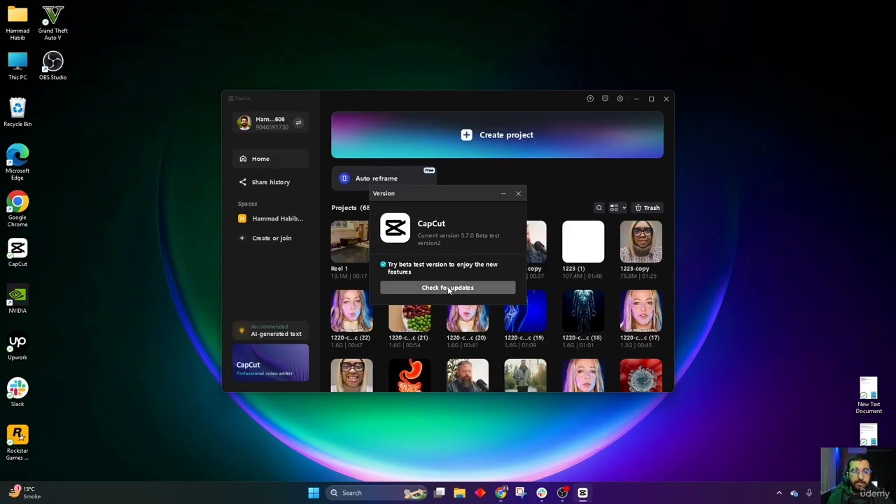
{"action": "left_click", "coordinate": [519, 193]}
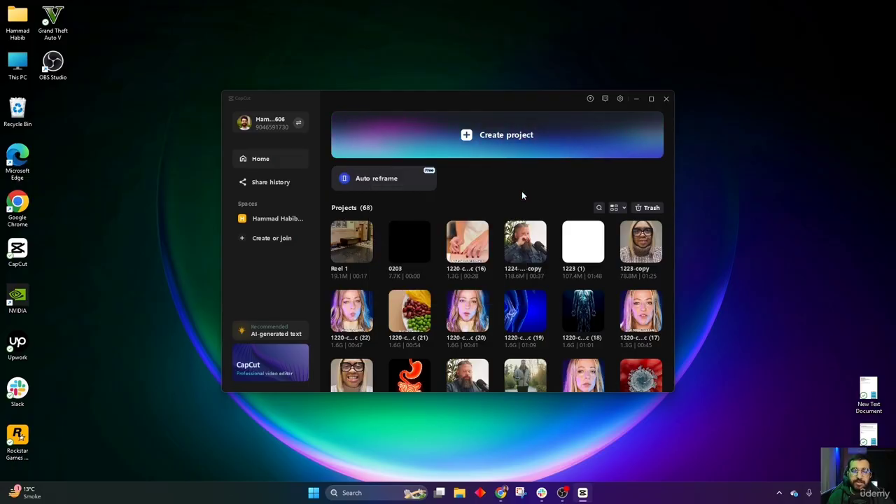
Create a new project and import the logo image from the Raw folder into its media.
{"action": "left_click", "coordinate": [488, 140]}
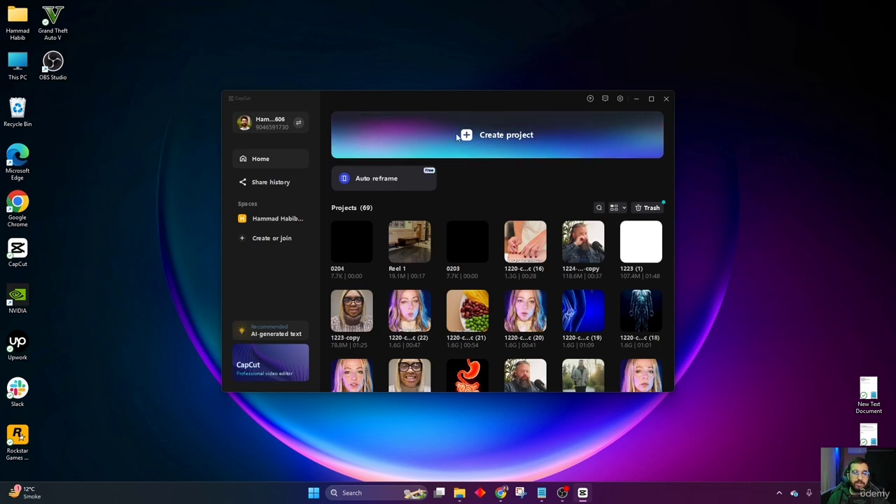
{"action": "left_click", "coordinate": [504, 136]}
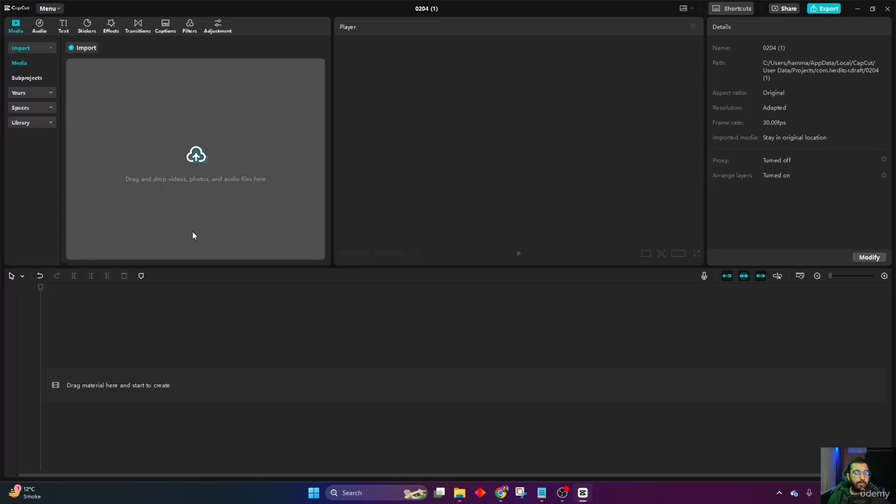
{"action": "left_click", "coordinate": [216, 150]}
{"action": "left_click", "coordinate": [405, 233]}
{"action": "left_click", "coordinate": [242, 183]}
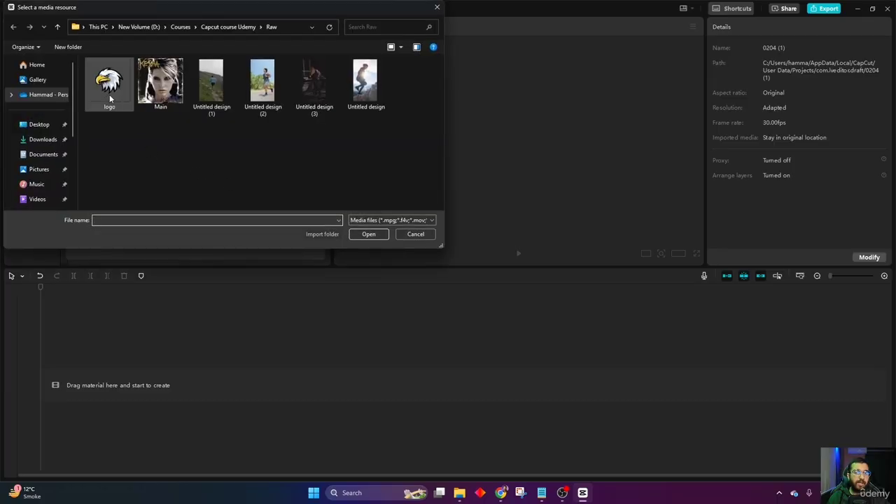
{"action": "left_click", "coordinate": [110, 98]}
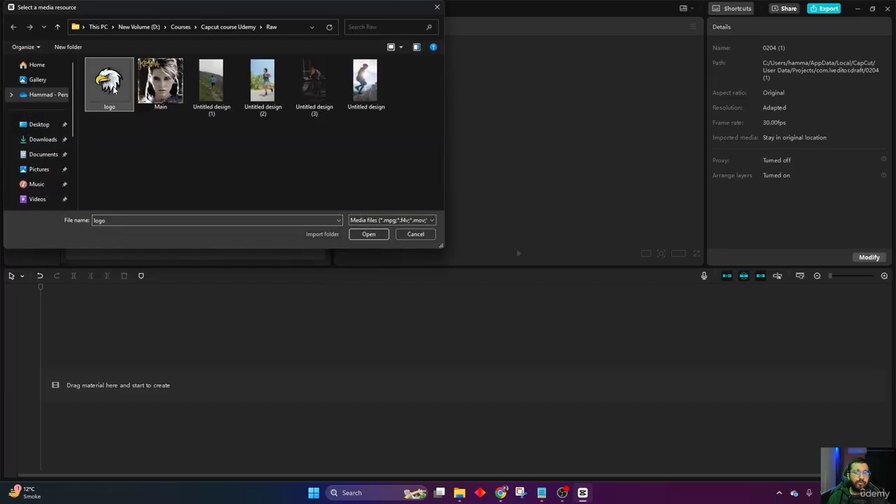
{"action": "left_click", "coordinate": [359, 234]}
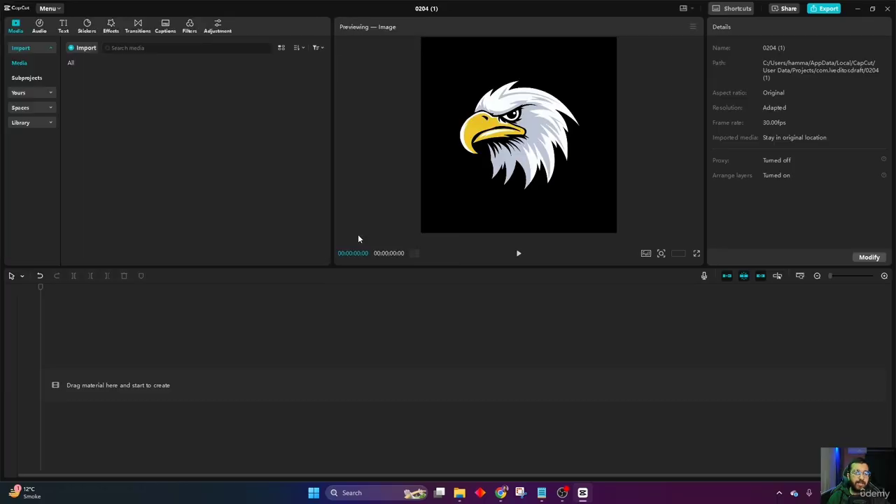
{"action": "left_click", "coordinate": [194, 148]}
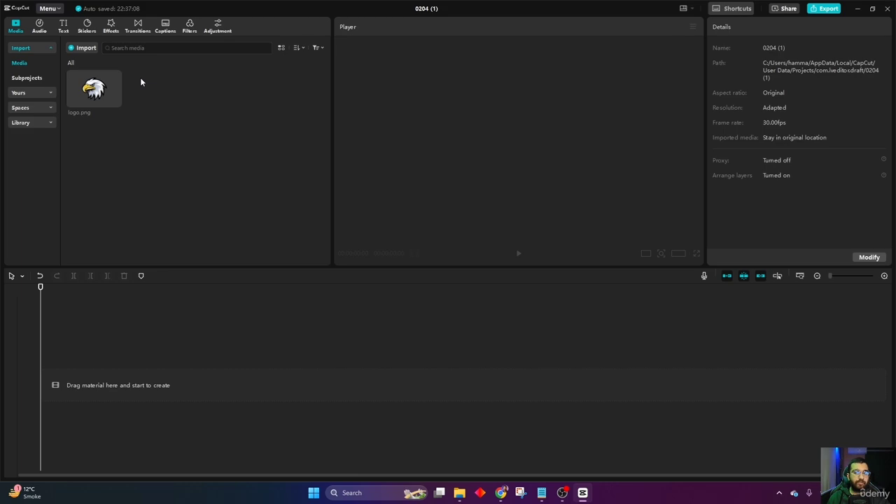
Import the Main audio file and the four Untitled design videos from the Raw folder.
{"action": "left_click", "coordinate": [81, 47]}
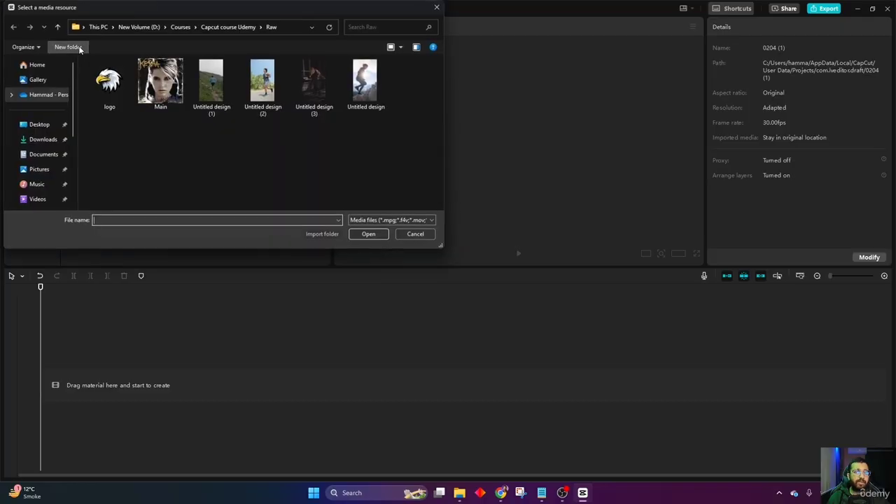
{"action": "double_click", "coordinate": [160, 96]}
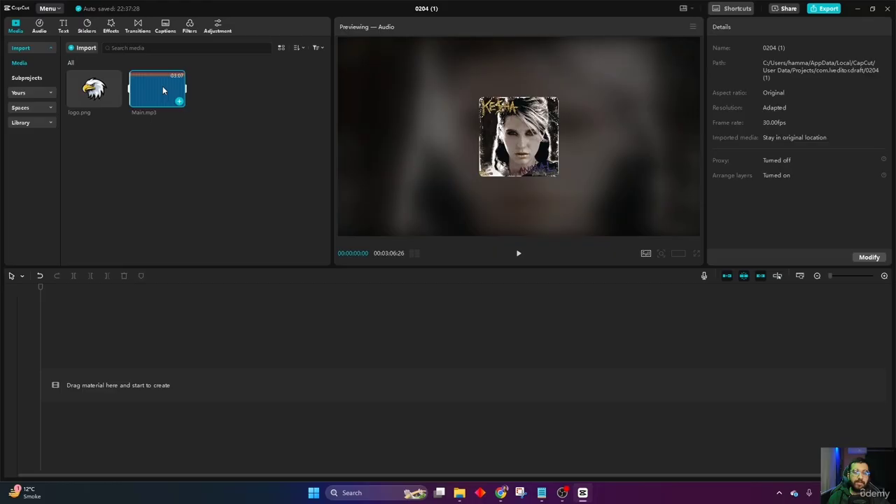
{"action": "left_click", "coordinate": [81, 50]}
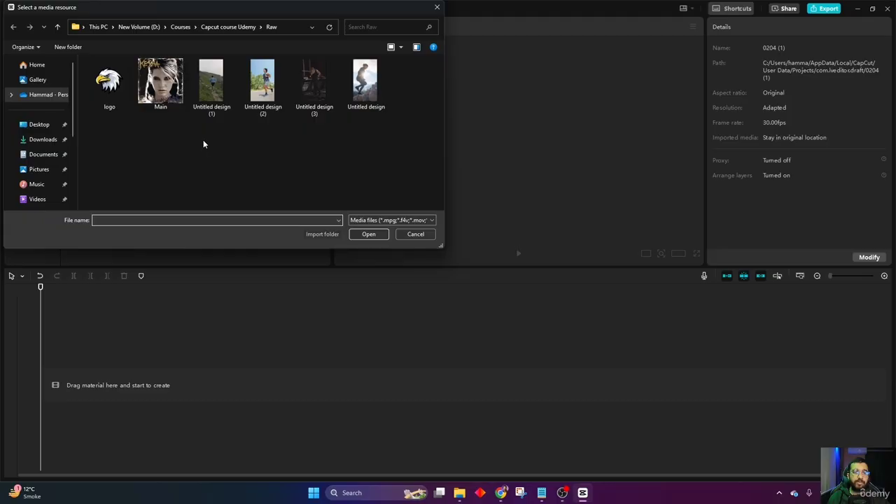
{"action": "left_click_drag", "start_coordinate": [203, 141], "coordinate": [388, 80]}
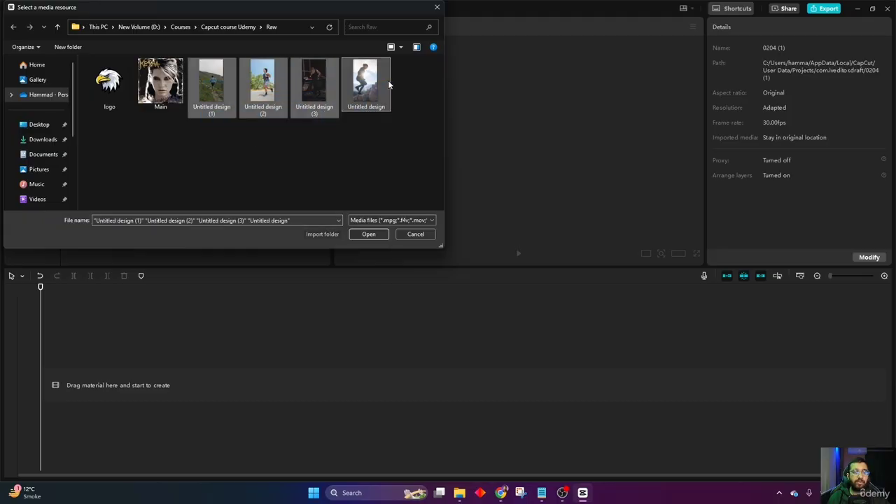
{"action": "left_click", "coordinate": [371, 234]}
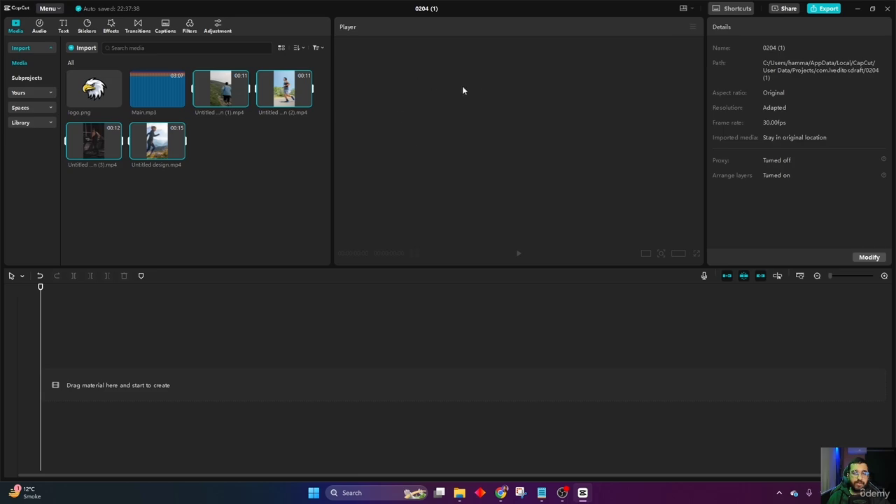
{"action": "left_click", "coordinate": [254, 164]}
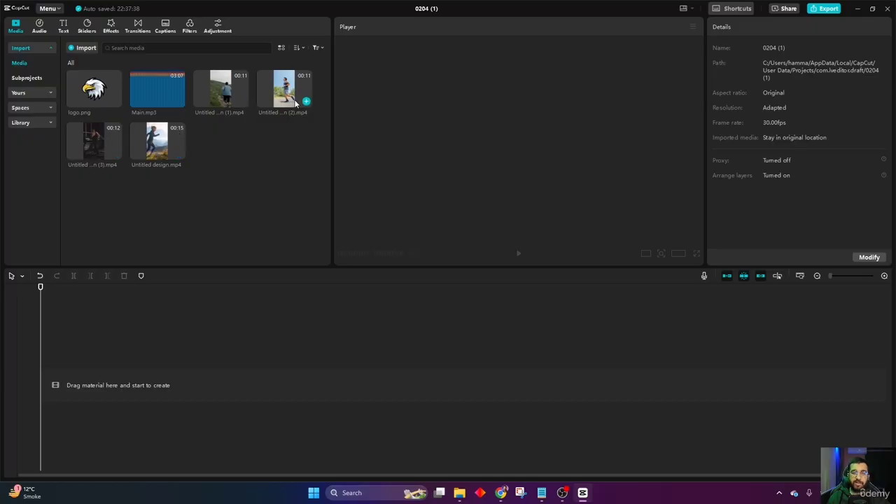
Preview the imported clips Untitled design (1), Untitled design (2) and Untitled design (3).
{"action": "left_click", "coordinate": [224, 99]}
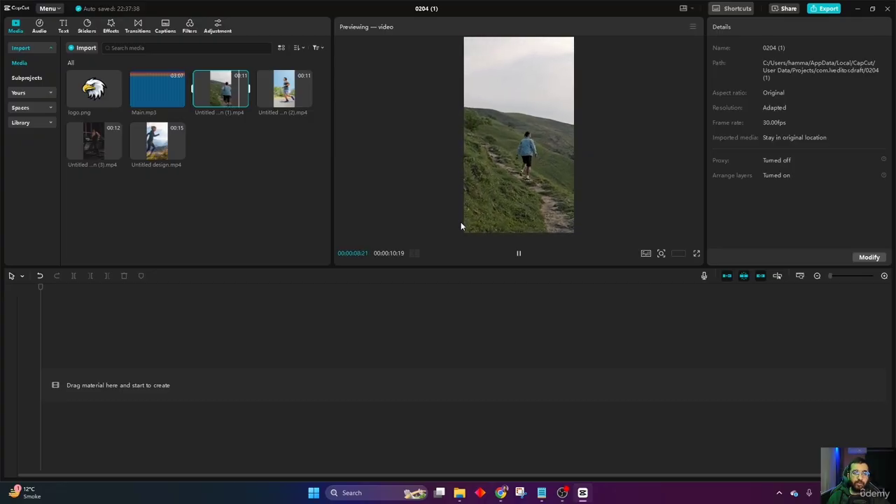
{"action": "left_click", "coordinate": [287, 98]}
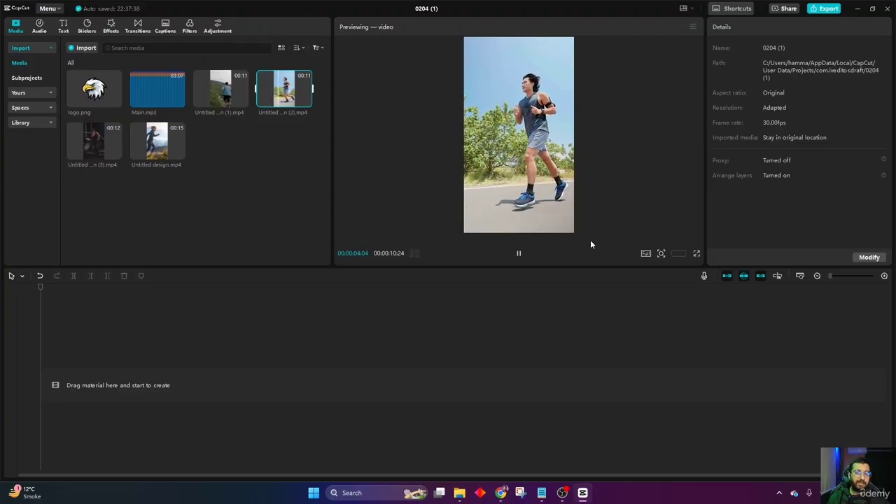
{"action": "left_click", "coordinate": [93, 140]}
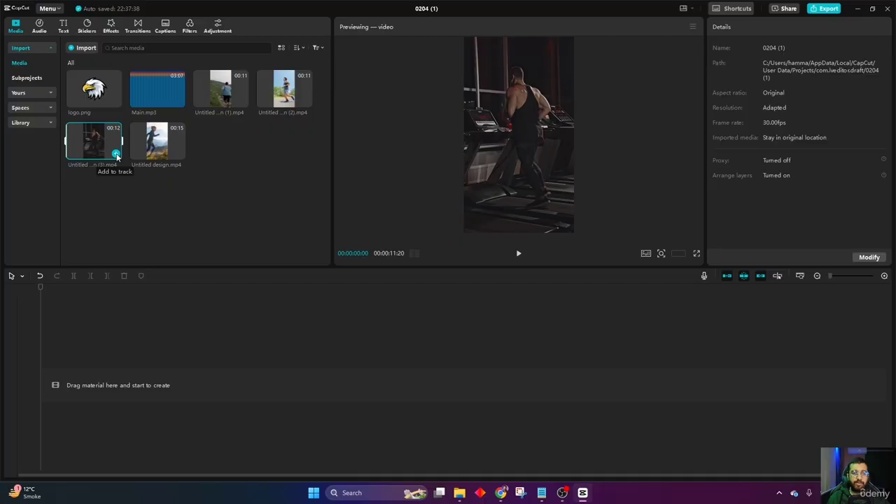
Add Untitled design (3).mp4 to the timeline and place Untitled design.mp4 directly after it.
{"action": "left_click", "coordinate": [116, 154]}
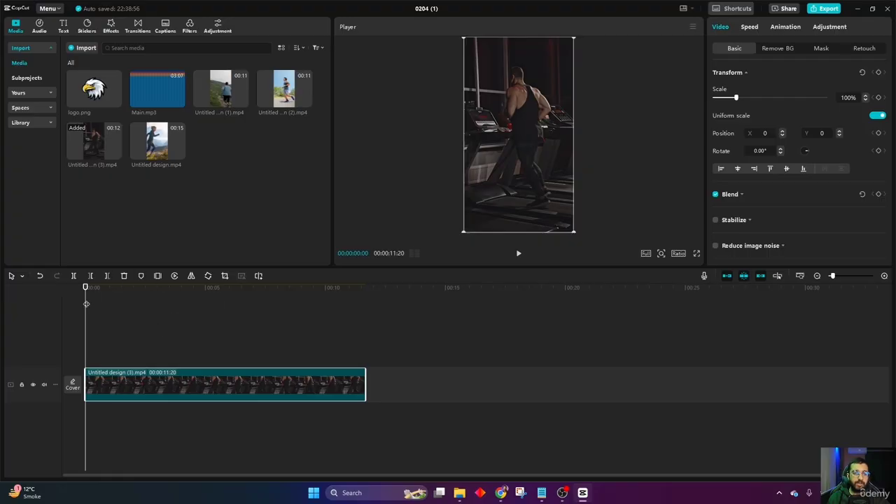
{"action": "left_click", "coordinate": [328, 291]}
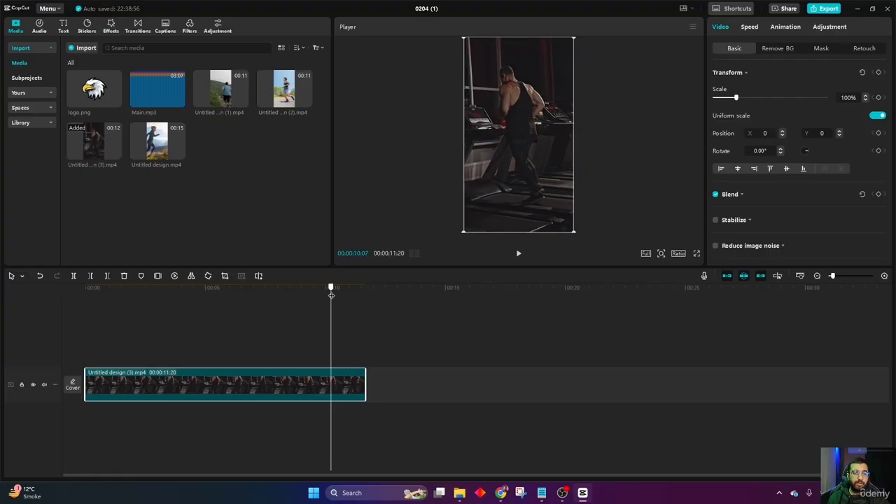
{"action": "key", "text": "space"}
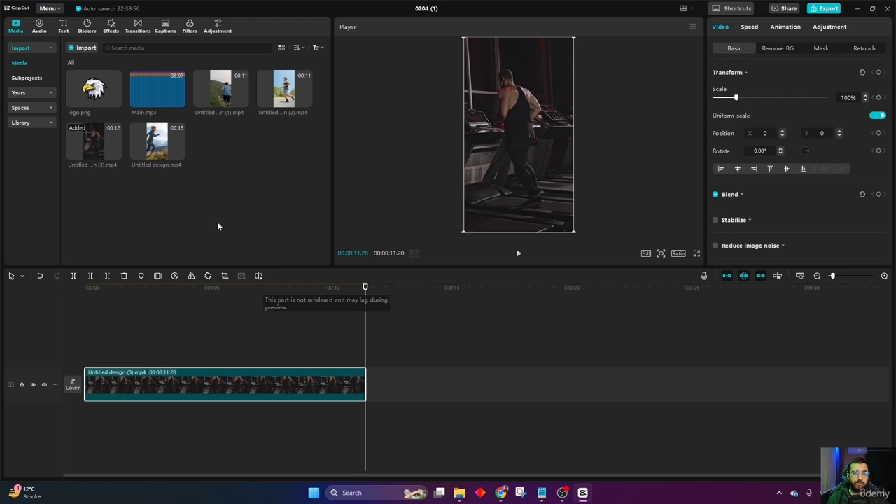
{"action": "left_click", "coordinate": [180, 154]}
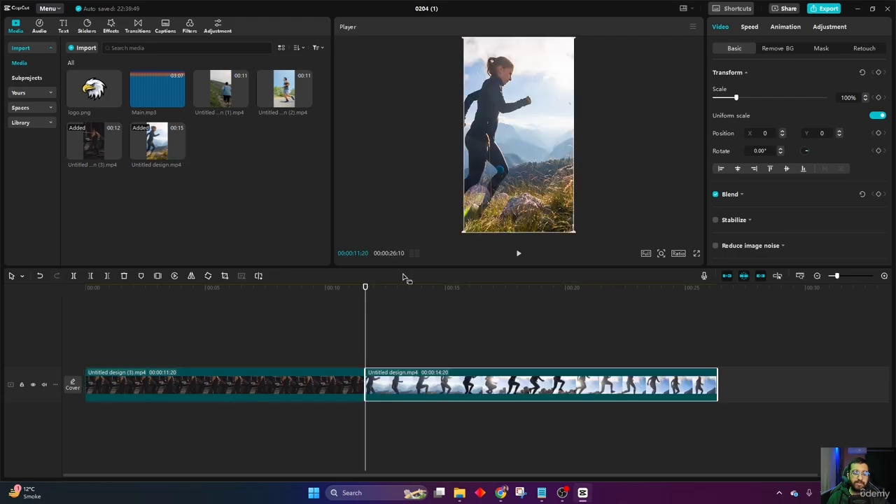
Place Untitled design (1).mp4 on a track above the main clips, starting at 00:00:05:23, and check the overlap in the player.
{"action": "left_click_drag", "start_coordinate": [366, 338], "coordinate": [224, 336]}
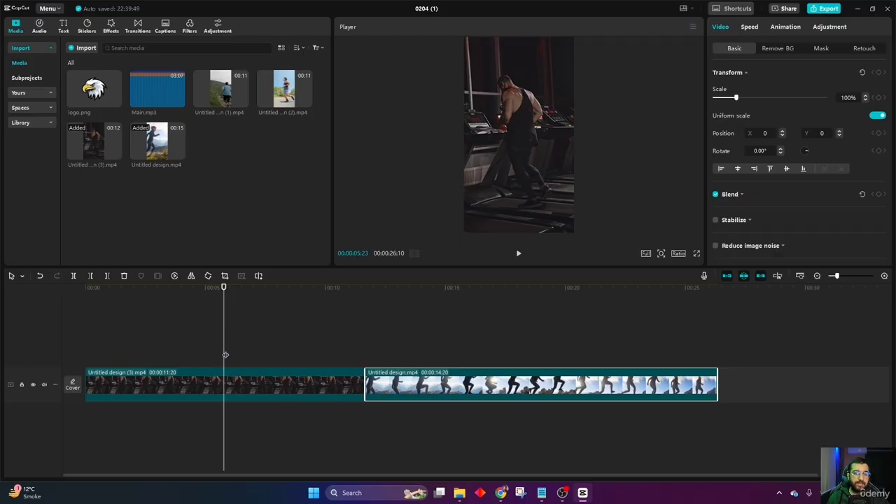
{"action": "left_click_drag", "start_coordinate": [220, 91], "coordinate": [223, 353]}
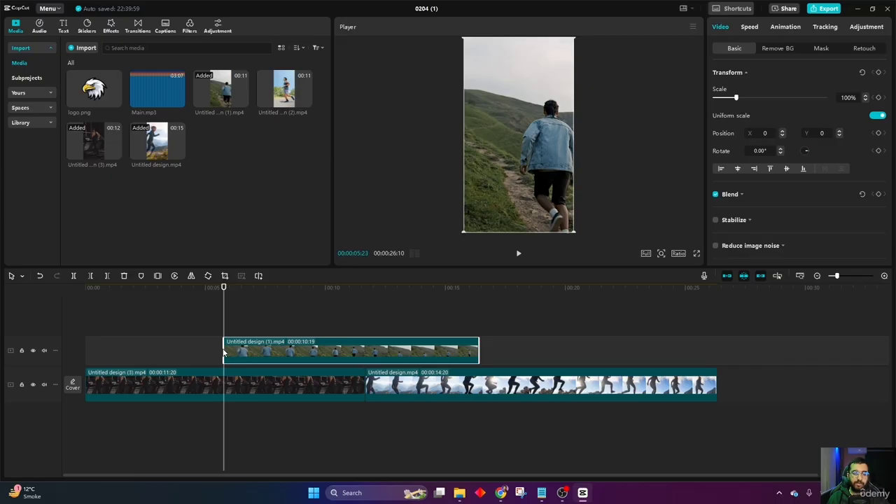
{"action": "left_click", "coordinate": [369, 332]}
{"action": "left_click", "coordinate": [350, 353]}
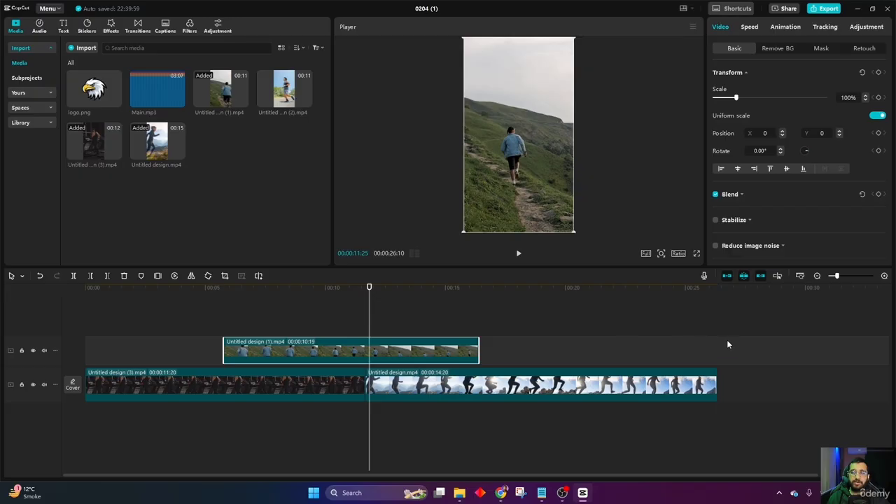
Review the export destination folder and the resolution, bit rate, codec and format options, leaving without exporting.
{"action": "left_click", "coordinate": [832, 9]}
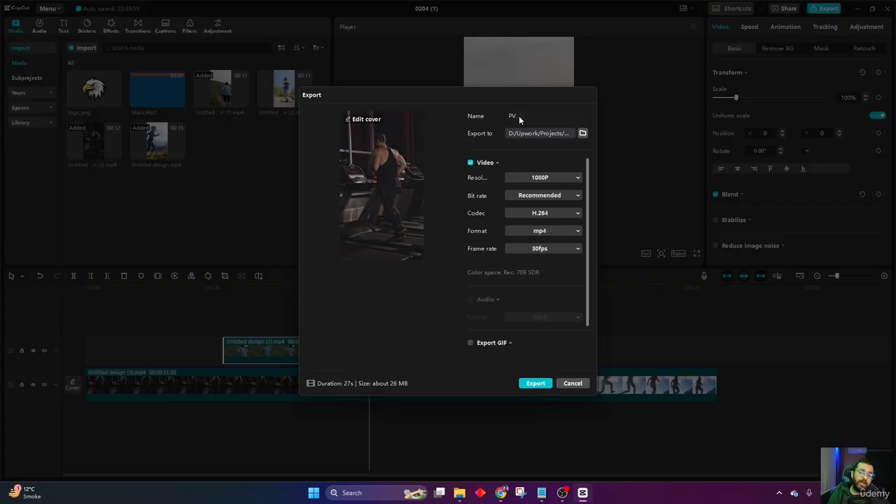
{"action": "left_click", "coordinate": [582, 133]}
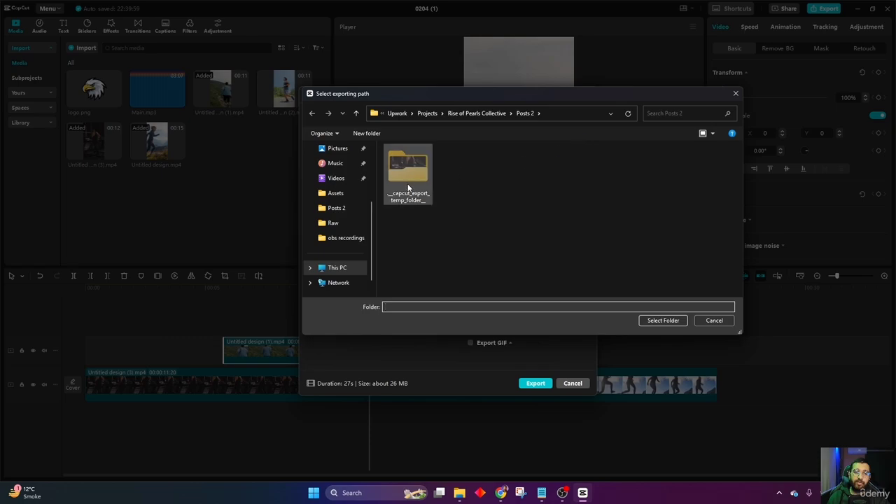
{"action": "left_click", "coordinate": [658, 320]}
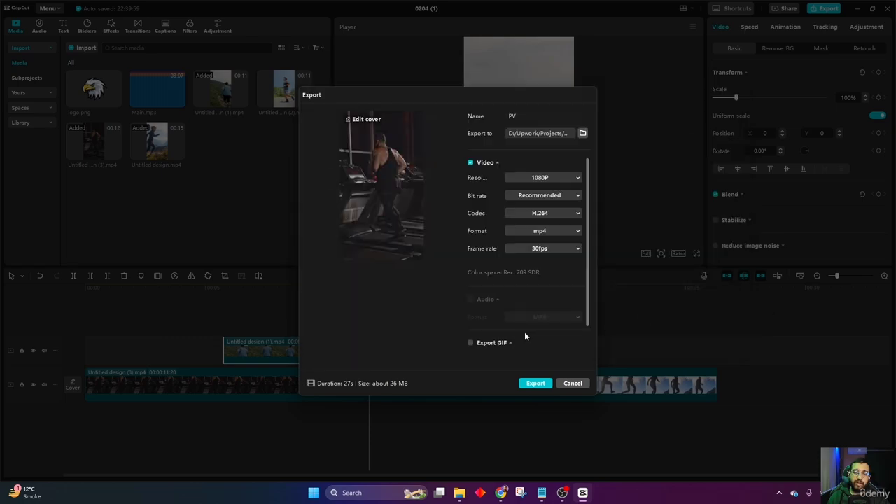
{"action": "left_click", "coordinate": [549, 177]}
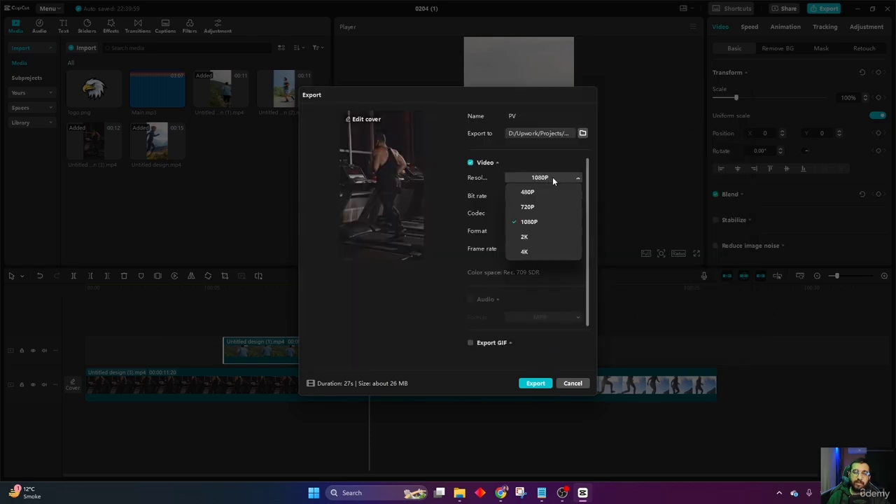
{"action": "left_click", "coordinate": [552, 177]}
{"action": "left_click", "coordinate": [540, 201]}
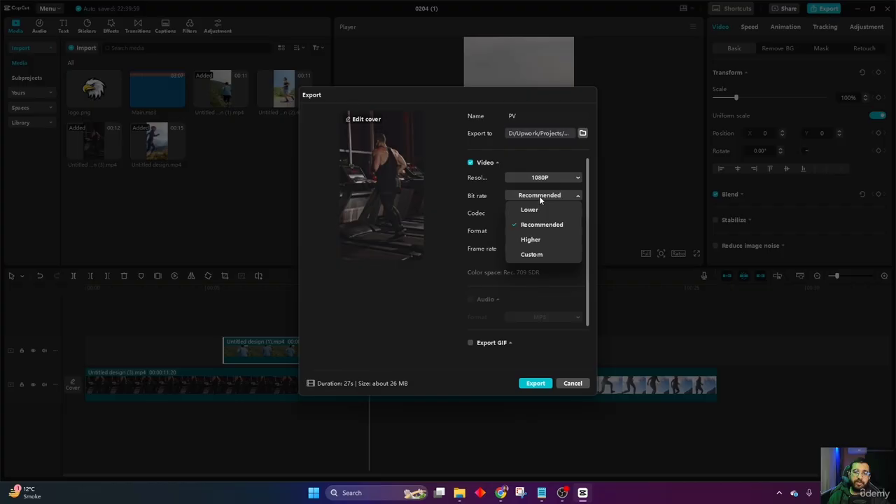
{"action": "left_click", "coordinate": [535, 224]}
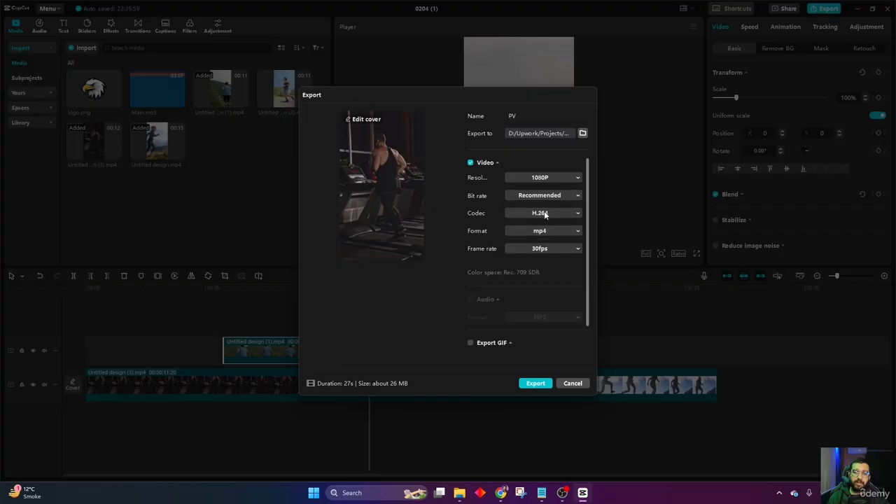
{"action": "left_click", "coordinate": [546, 215]}
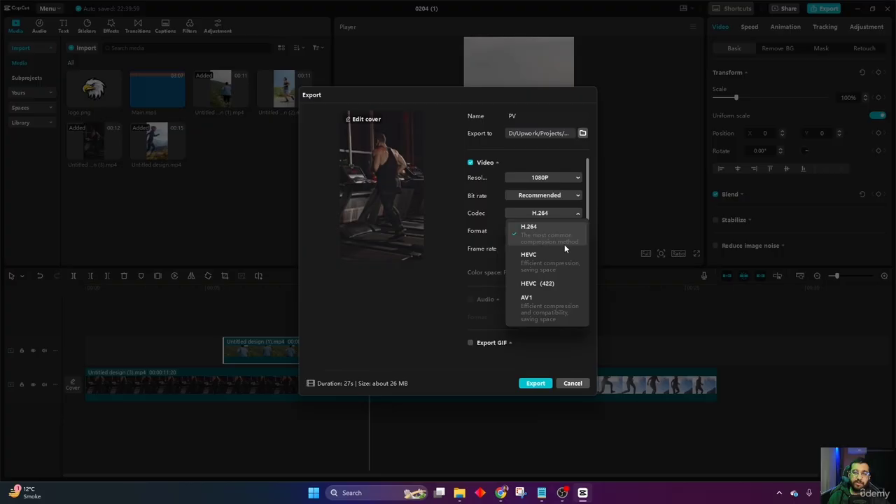
{"action": "left_click", "coordinate": [570, 214]}
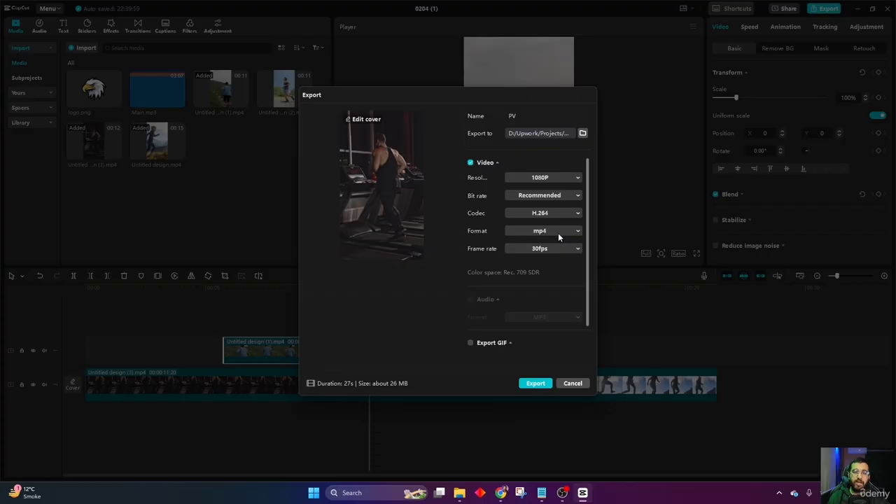
{"action": "left_click", "coordinate": [558, 233]}
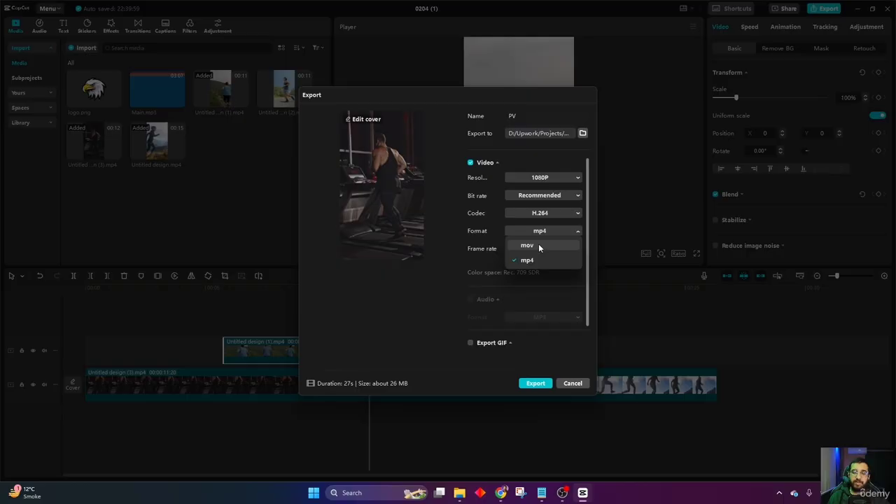
{"action": "left_click", "coordinate": [555, 232]}
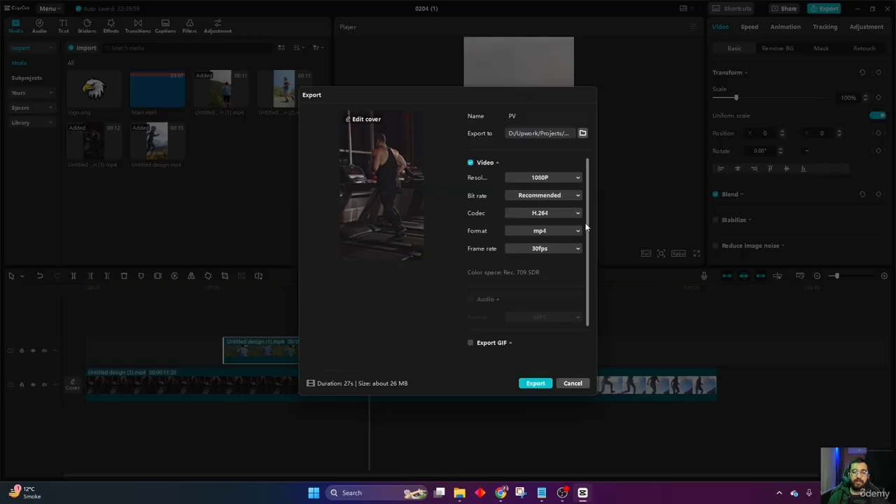
{"action": "left_click", "coordinate": [573, 383]}
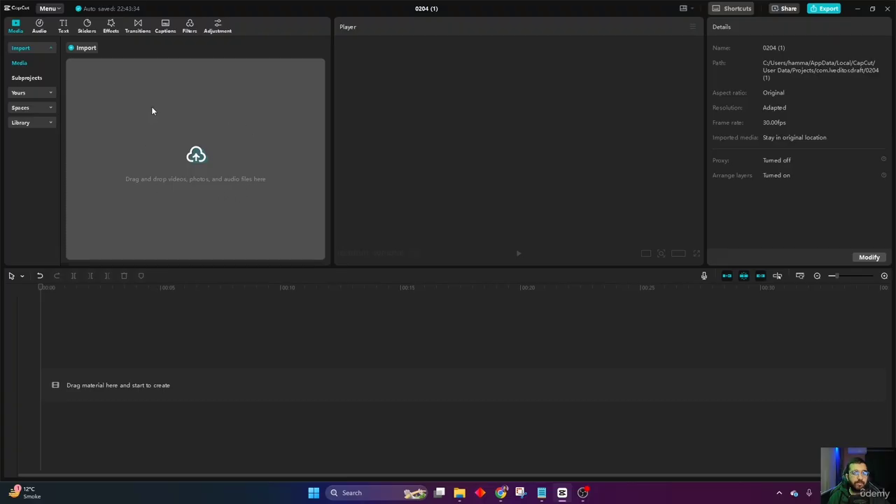
Import the logo image from the Raw folder into the empty media library.
{"action": "left_click", "coordinate": [205, 183]}
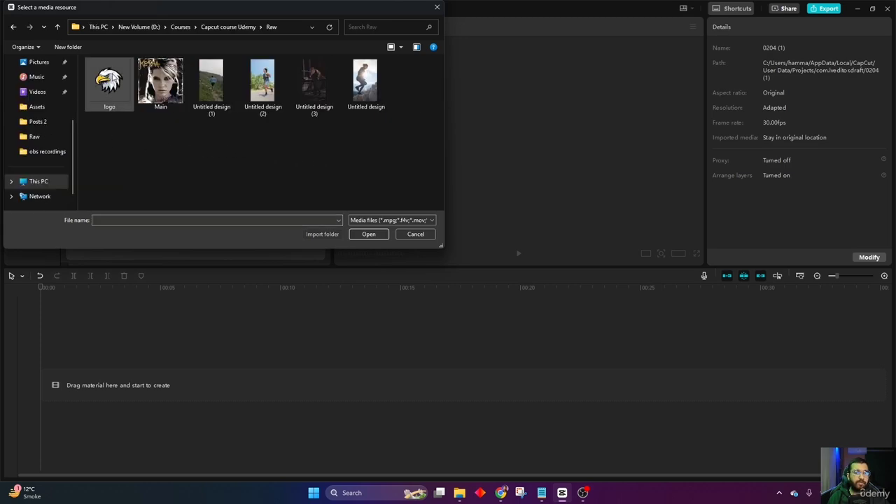
{"action": "left_click", "coordinate": [109, 81]}
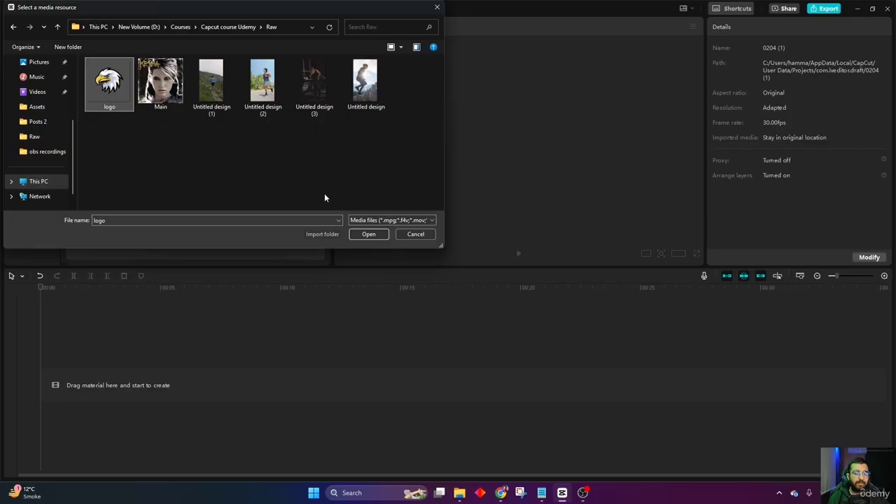
{"action": "left_click", "coordinate": [370, 234]}
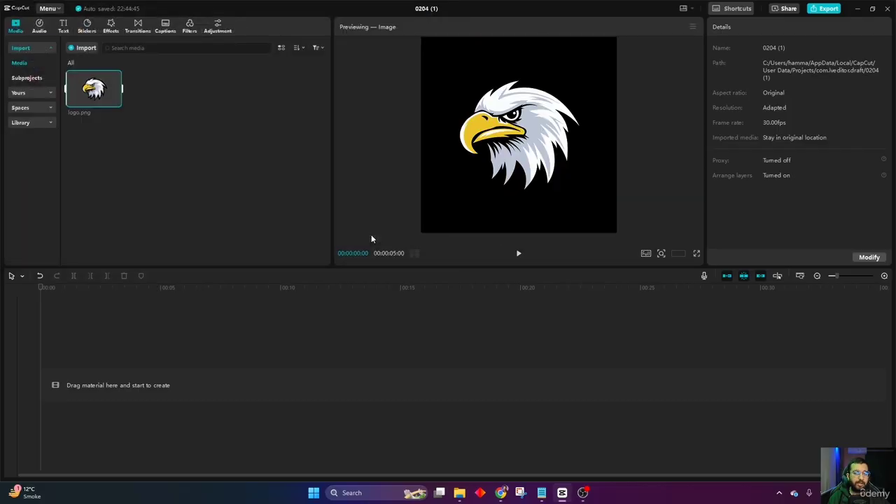
{"action": "mouse_move", "coordinate": [96, 109]}
{"action": "left_click", "coordinate": [152, 156]}
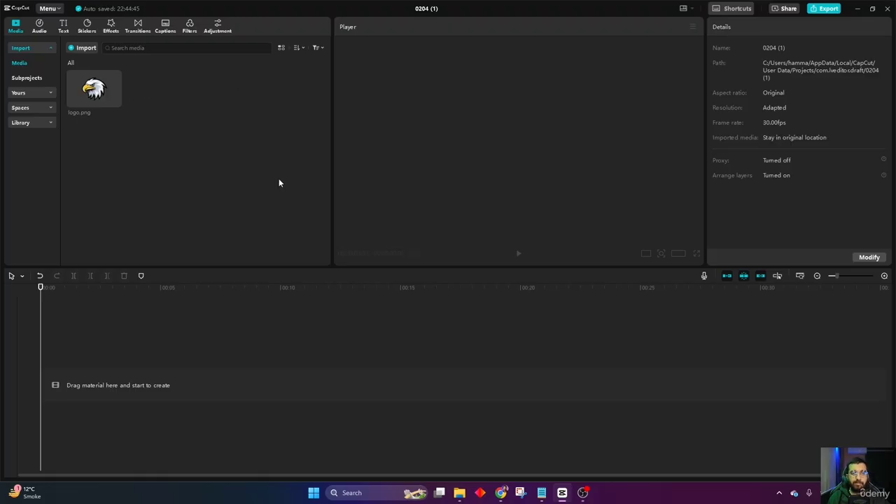
Import the Main audio file from the Raw folder.
{"action": "left_click", "coordinate": [77, 48]}
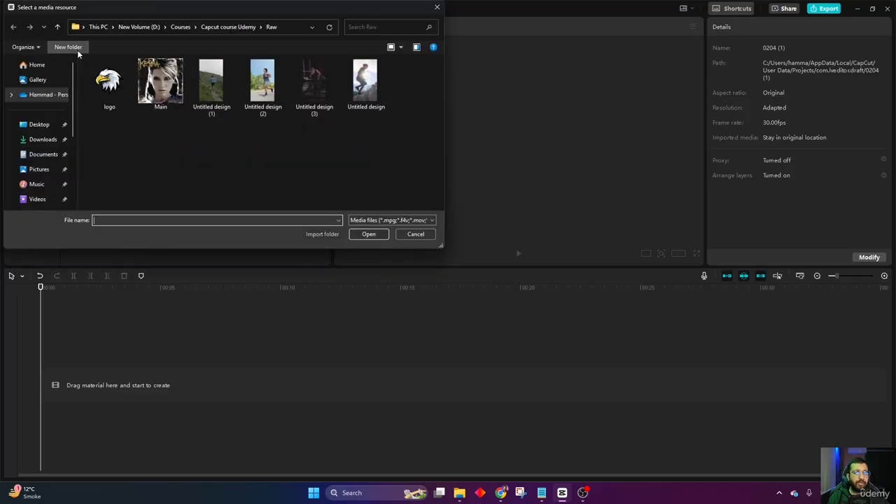
{"action": "left_click", "coordinate": [160, 83]}
{"action": "left_click", "coordinate": [370, 235]}
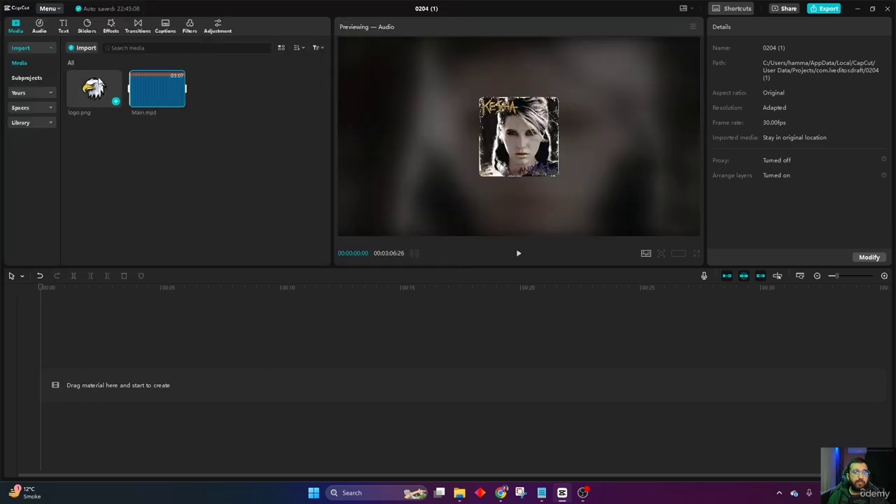
Import the four Untitled design videos from the Raw folder together.
{"action": "left_click", "coordinate": [84, 48]}
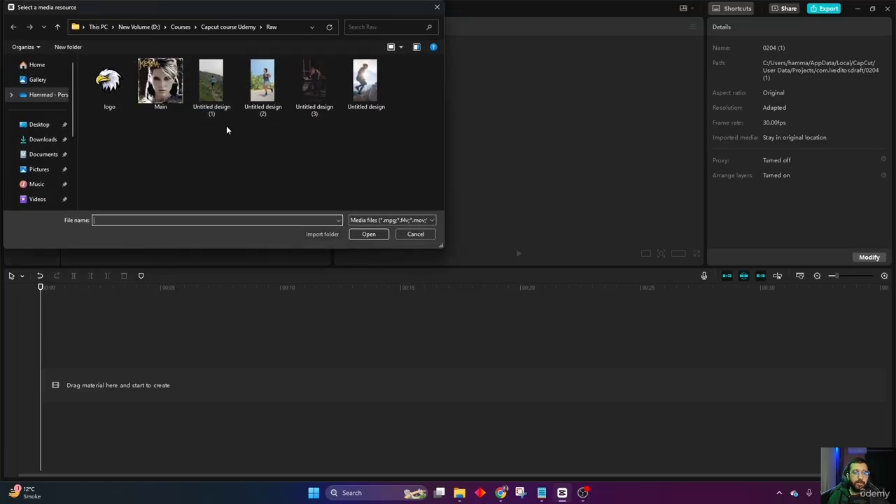
{"action": "left_click_drag", "start_coordinate": [218, 136], "coordinate": [389, 77]}
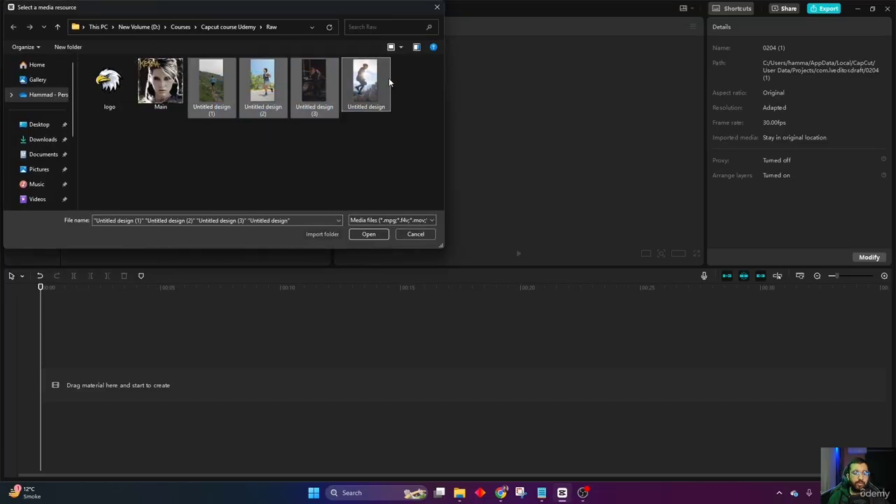
{"action": "left_click", "coordinate": [370, 232]}
{"action": "left_click", "coordinate": [226, 200]}
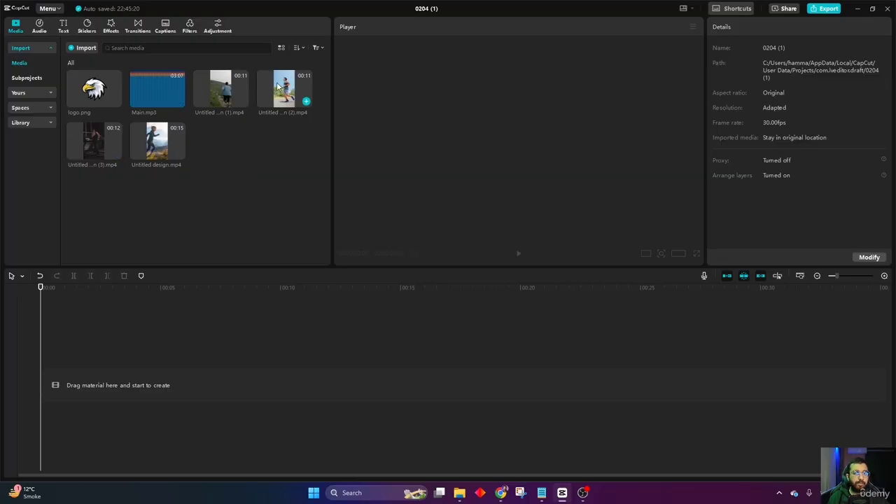
Compare the list and grid layouts of the imported media and examine the available sort options.
{"action": "left_click", "coordinate": [281, 48]}
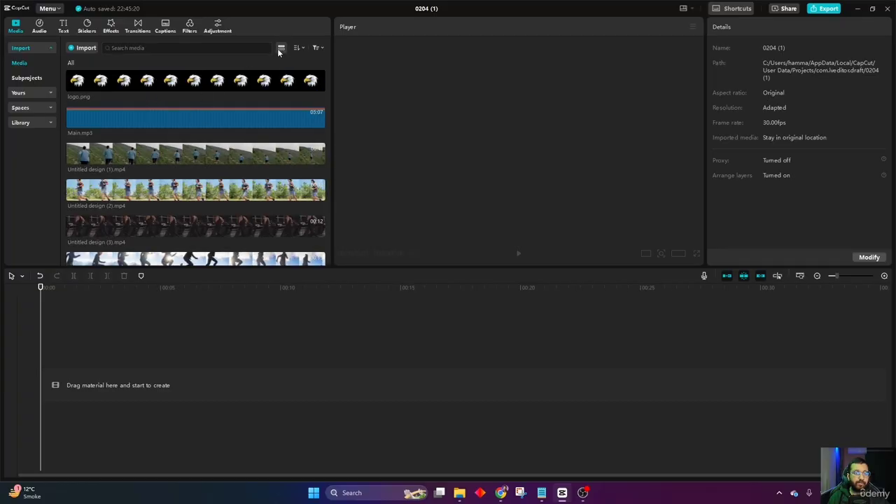
{"action": "left_click", "coordinate": [281, 48]}
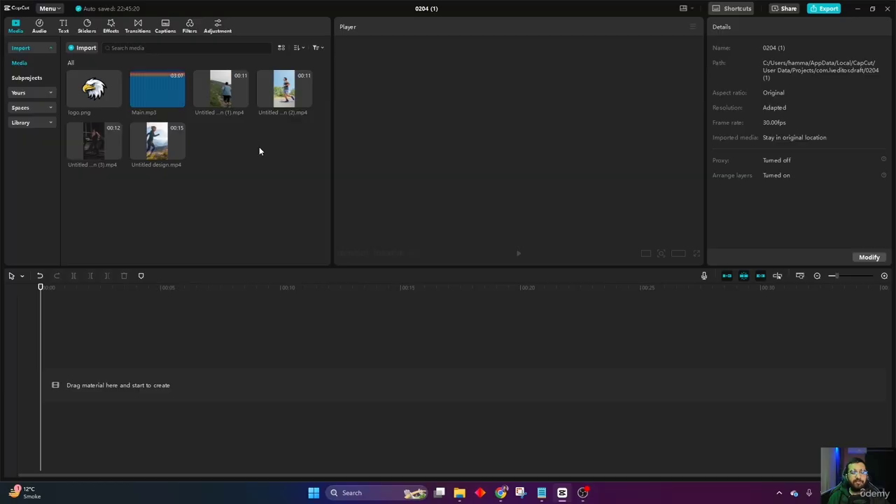
{"action": "left_click", "coordinate": [281, 48]}
{"action": "scroll", "coordinate": [319, 200], "scroll_direction": "down", "scroll_amount": 1}
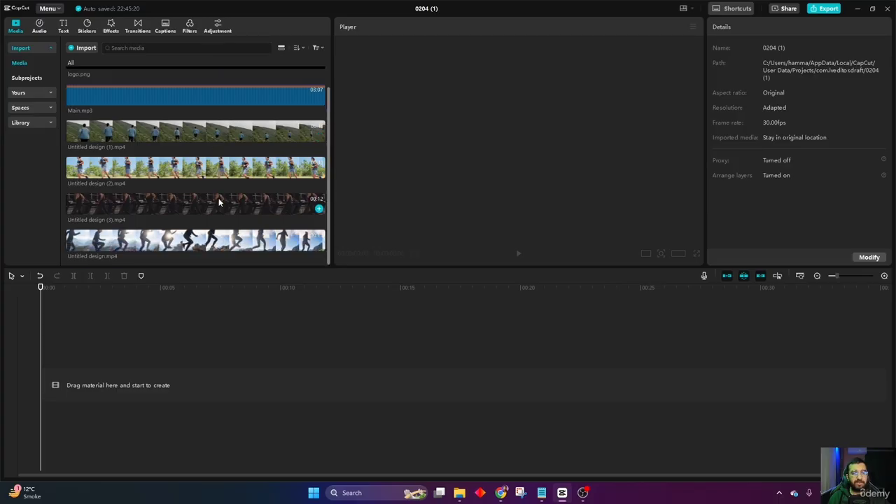
{"action": "scroll", "coordinate": [219, 202], "scroll_direction": "up", "scroll_amount": 1}
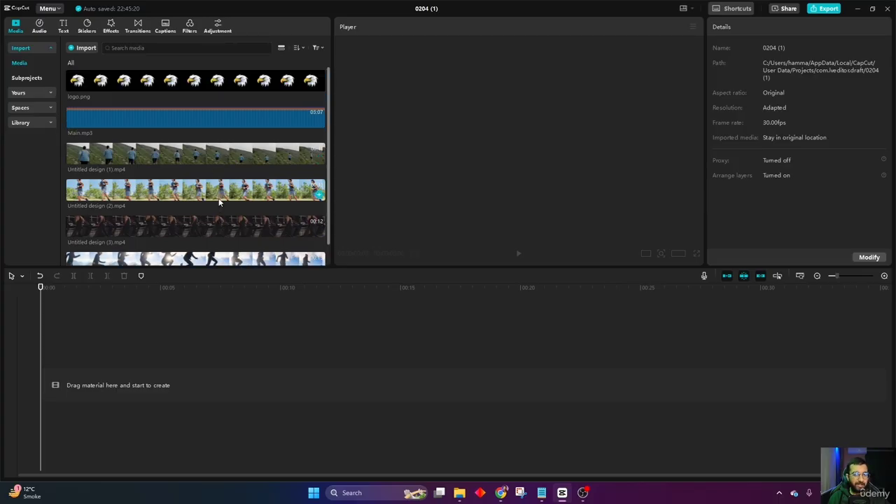
{"action": "scroll", "coordinate": [219, 201], "scroll_direction": "down", "scroll_amount": 1}
{"action": "scroll", "coordinate": [219, 201], "scroll_direction": "up", "scroll_amount": 1}
{"action": "scroll", "coordinate": [219, 202], "scroll_direction": "down", "scroll_amount": 1}
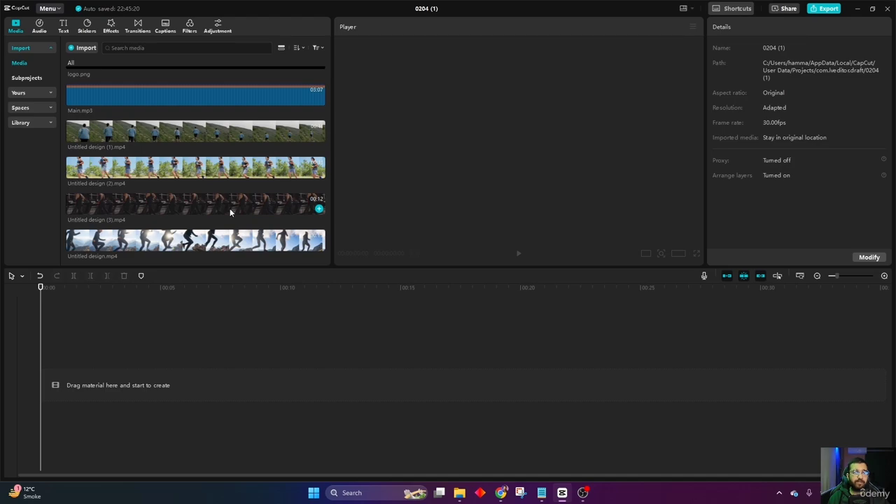
{"action": "left_click", "coordinate": [282, 48]}
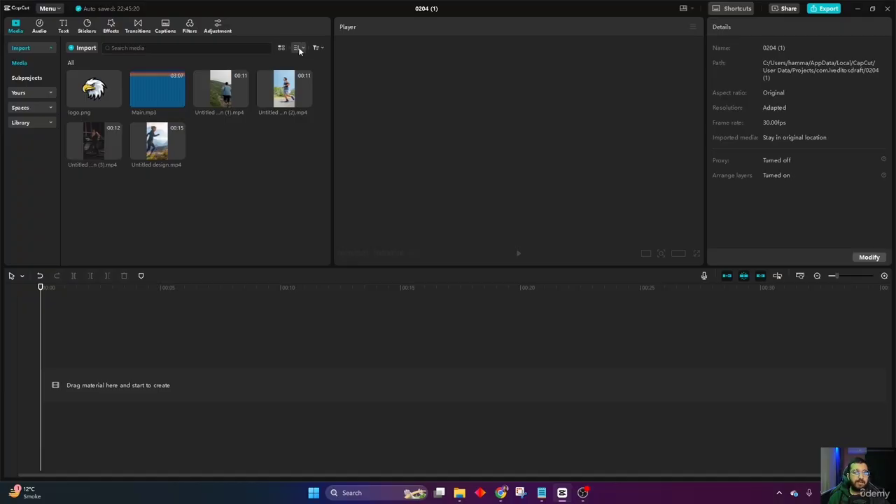
{"action": "left_click", "coordinate": [299, 47]}
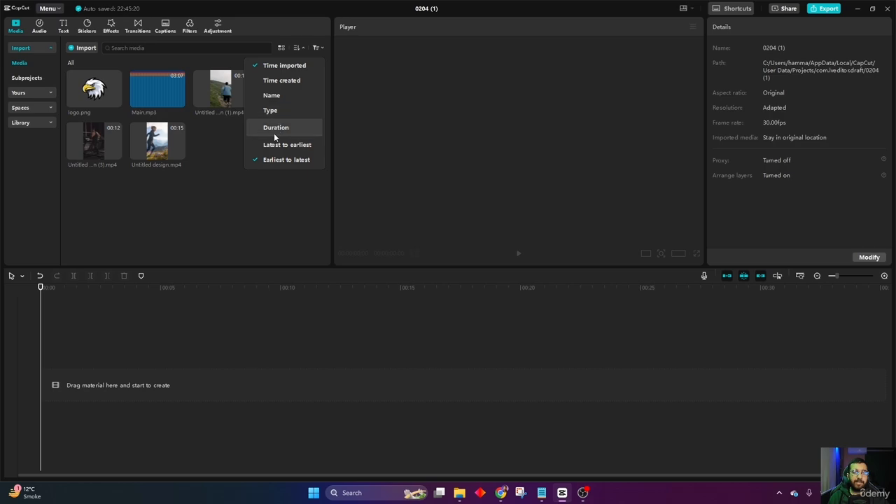
{"action": "left_click", "coordinate": [299, 48]}
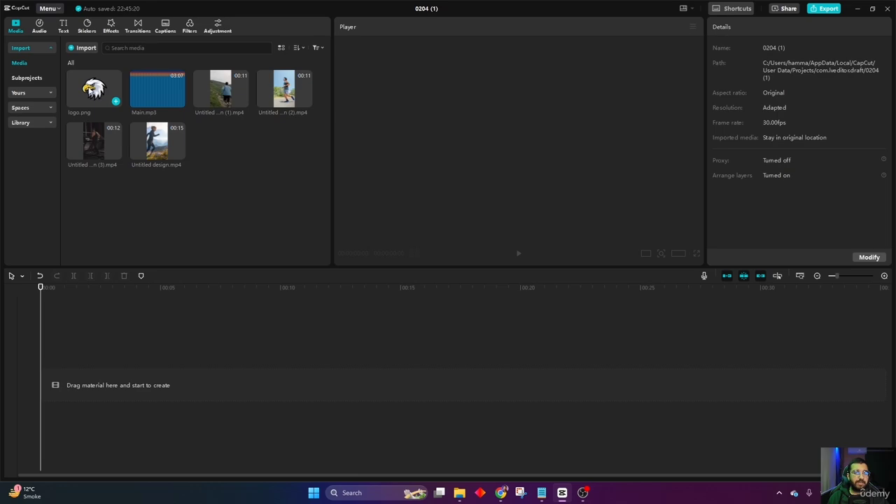
Preview logo.png and add Untitled design (3).mp4 to the start of the timeline.
{"action": "left_click", "coordinate": [91, 89]}
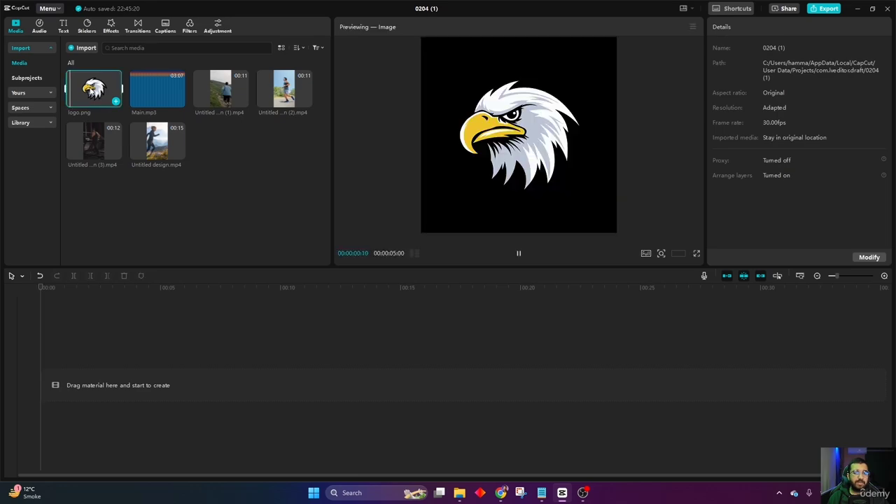
{"action": "left_click", "coordinate": [86, 147]}
{"action": "left_click", "coordinate": [116, 153]}
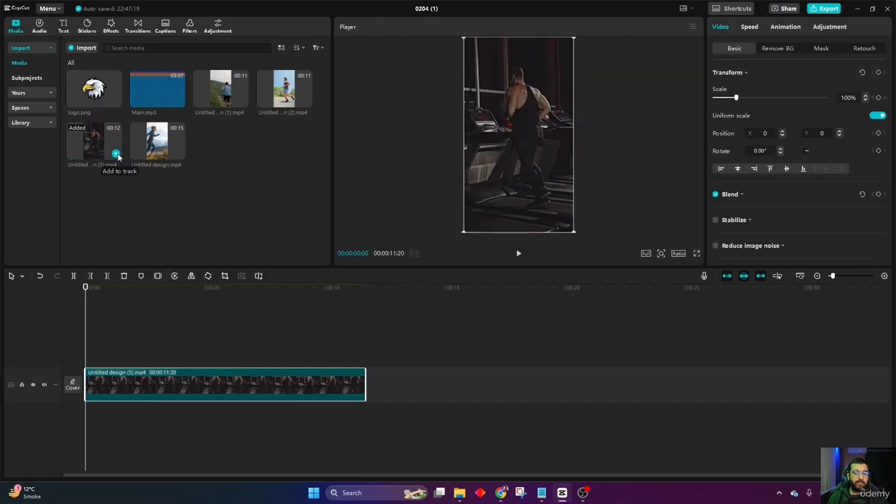
Place logo.png on a track above the video at 00:00 and shrink it into the frame's upper-right corner.
{"action": "left_click_drag", "start_coordinate": [109, 92], "coordinate": [84, 358]}
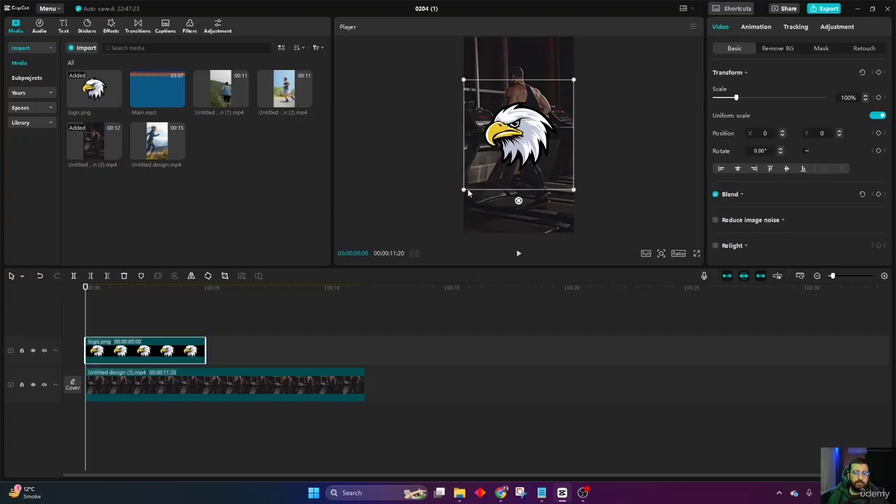
{"action": "left_click_drag", "start_coordinate": [468, 188], "coordinate": [559, 55]}
{"action": "left_click_drag", "start_coordinate": [533, 78], "coordinate": [558, 56]}
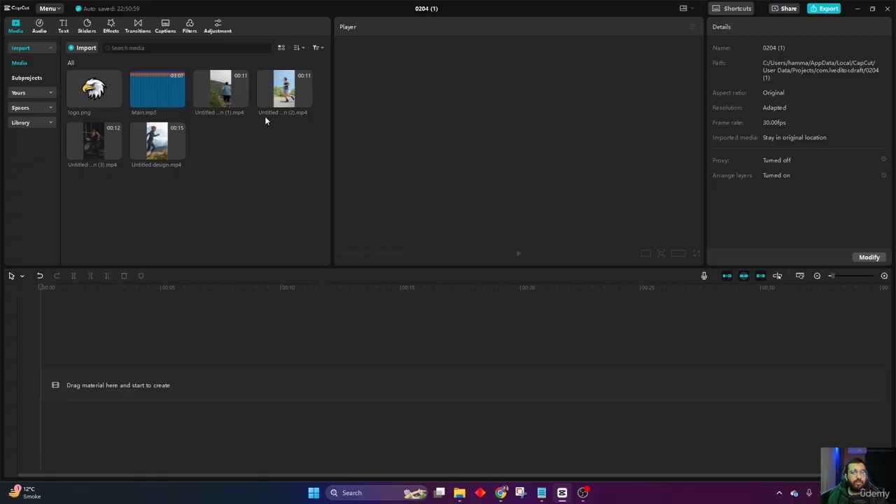
Add Untitled design (1).mp4 and Untitled design (2).mp4 to the timeline, with Untitled design (2).mp4 directly after Untitled design (1).mp4.
{"action": "mouse_move", "coordinate": [242, 102]}
{"action": "left_click", "coordinate": [243, 103]}
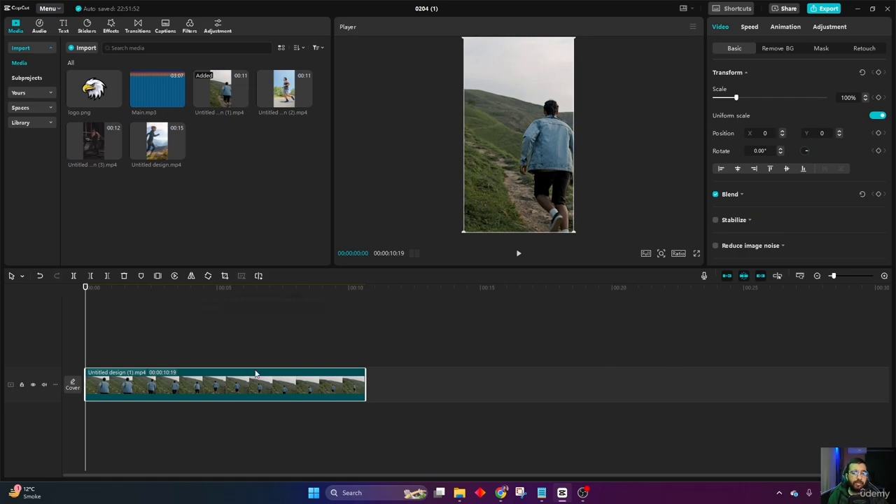
{"action": "left_click", "coordinate": [307, 103]}
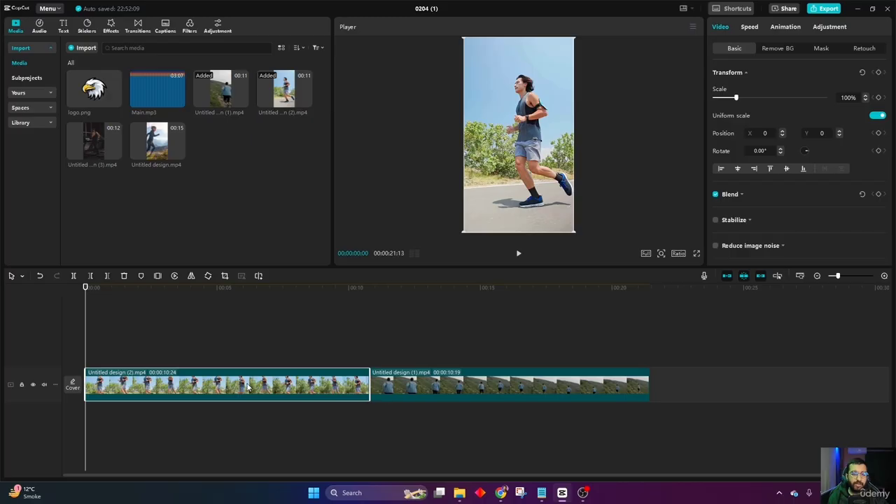
{"action": "left_click_drag", "start_coordinate": [176, 391], "coordinate": [460, 389]}
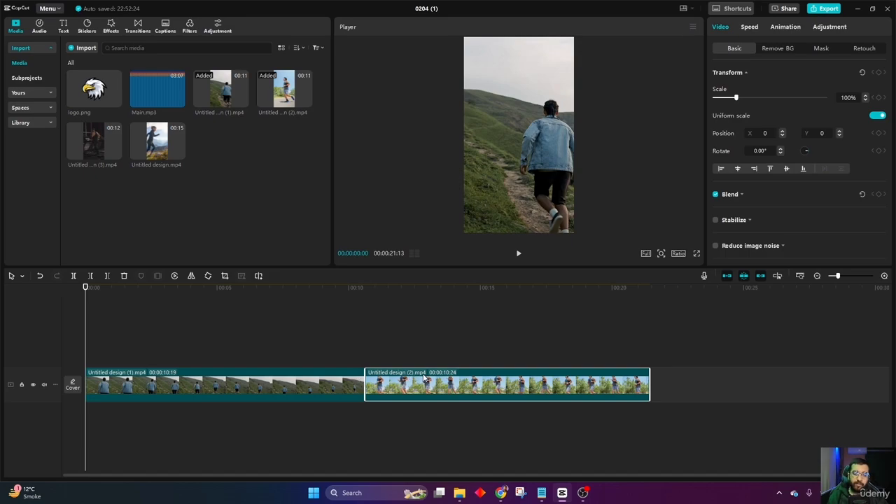
Delete Untitled design (2).mp4 from the timeline and add it again at 00:00:10:19, the end of Untitled design (1).mp4.
{"action": "key", "text": "Delete"}
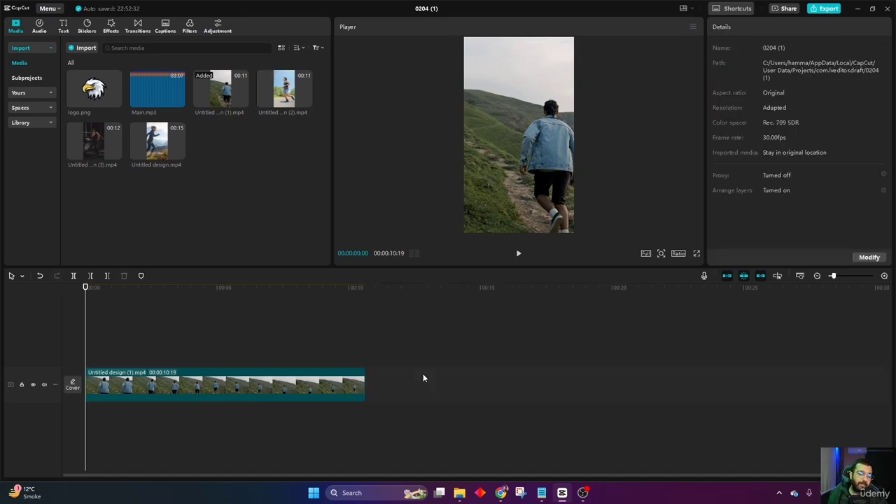
{"action": "left_click", "coordinate": [363, 286]}
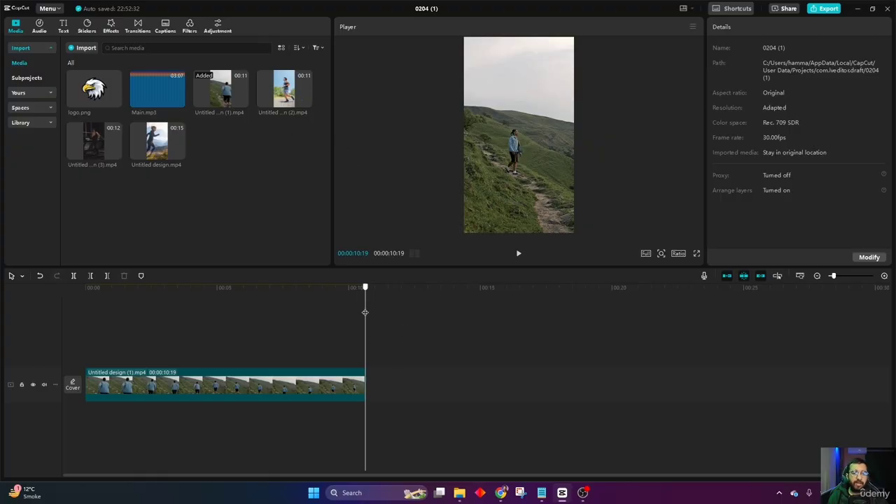
{"action": "mouse_move", "coordinate": [365, 313]}
{"action": "left_mouse_down"}
{"action": "mouse_move", "coordinate": [108, 313]}
{"action": "mouse_move", "coordinate": [364, 306]}
{"action": "left_mouse_up"}
{"action": "mouse_move", "coordinate": [306, 102]}
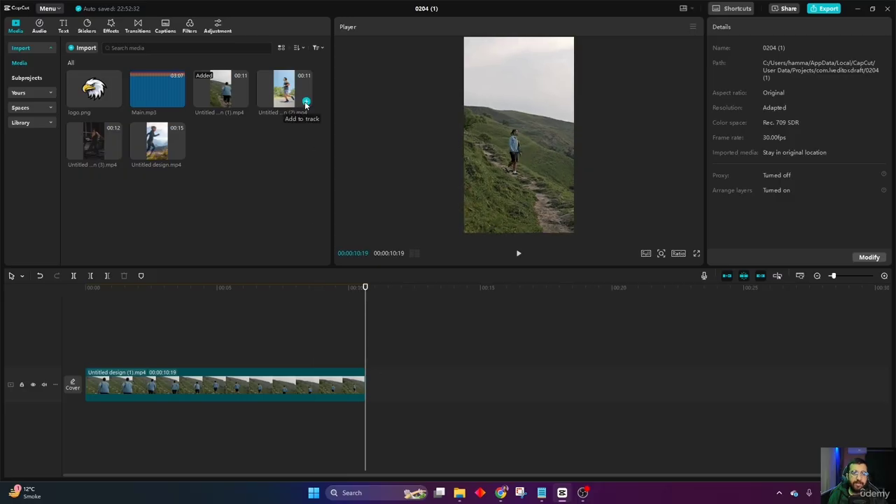
{"action": "left_click", "coordinate": [306, 102]}
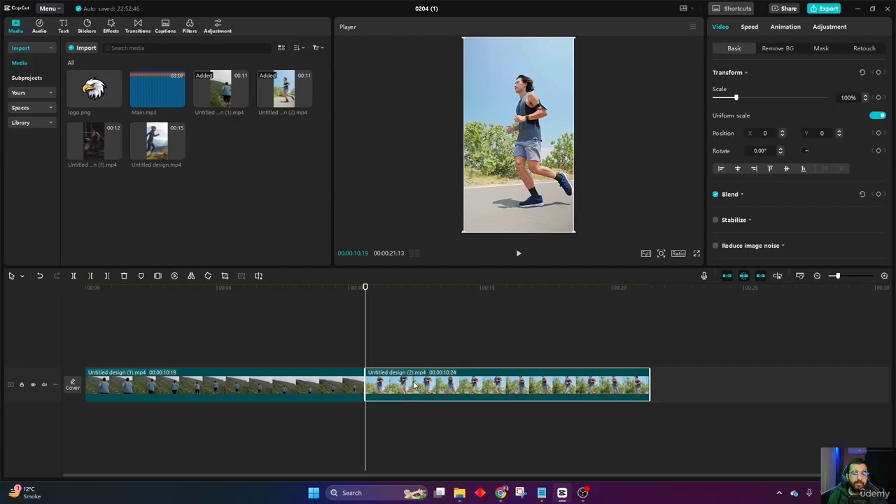
Insert Untitled design (3).mp4 at 00:00:10:19, between Untitled design (1).mp4 and Untitled design (2).mp4 on the main track.
{"action": "left_click", "coordinate": [322, 391]}
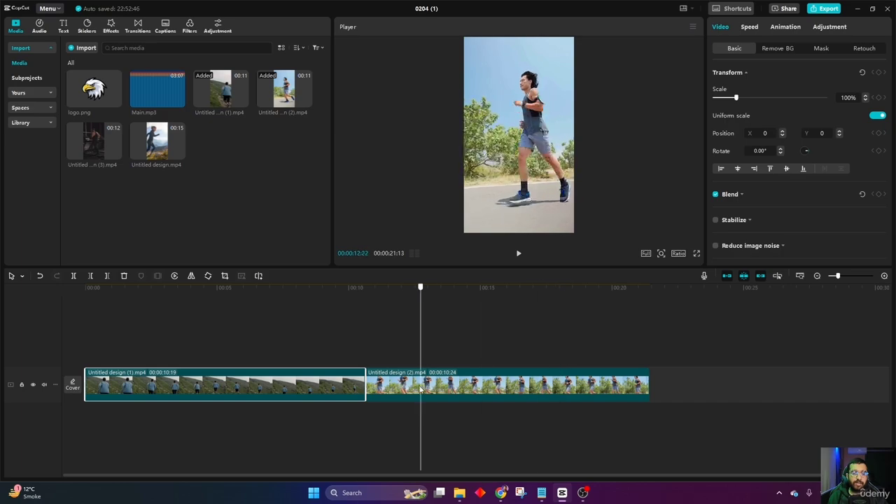
{"action": "left_click", "coordinate": [311, 385]}
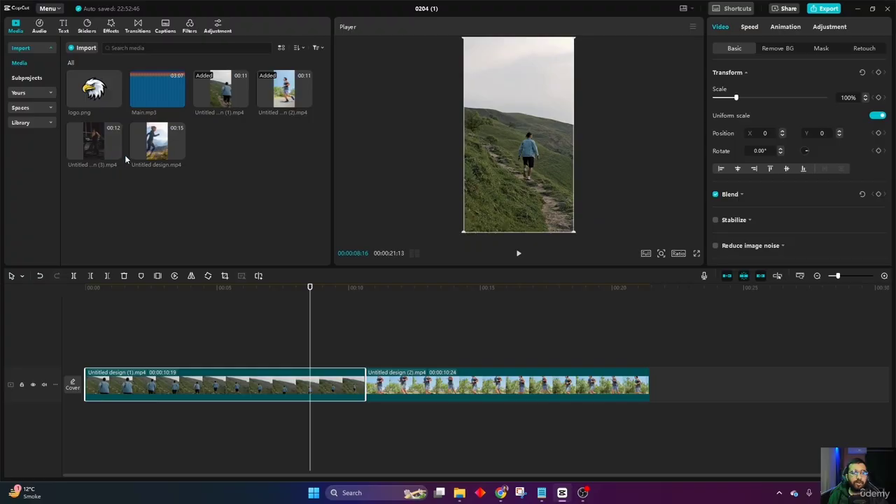
{"action": "left_click_drag", "start_coordinate": [311, 301], "coordinate": [365, 302]}
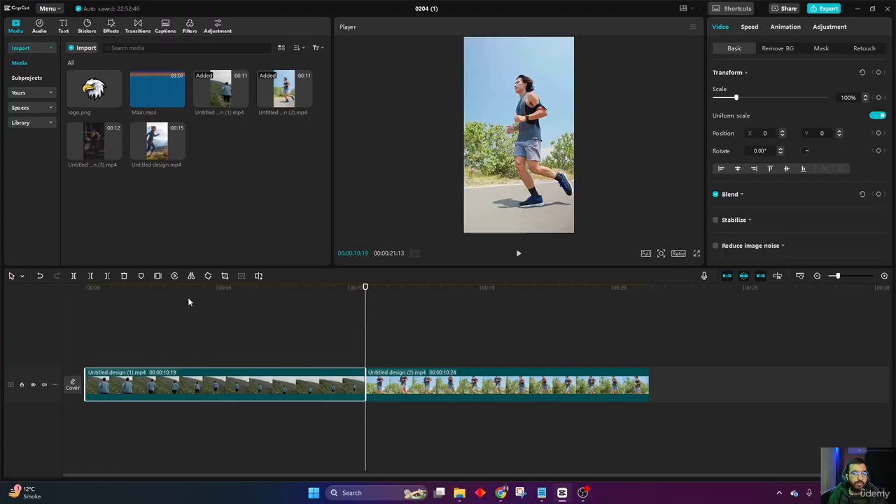
{"action": "mouse_move", "coordinate": [116, 154]}
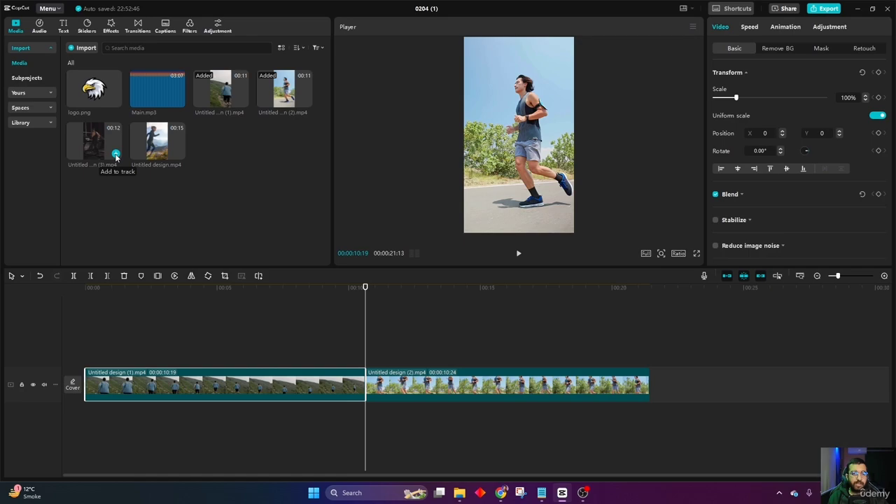
{"action": "left_click", "coordinate": [116, 154]}
Place a second copy of Untitled design (3).mp4 on a new track above the main track, starting at about 00:08.
{"action": "left_click", "coordinate": [385, 322]}
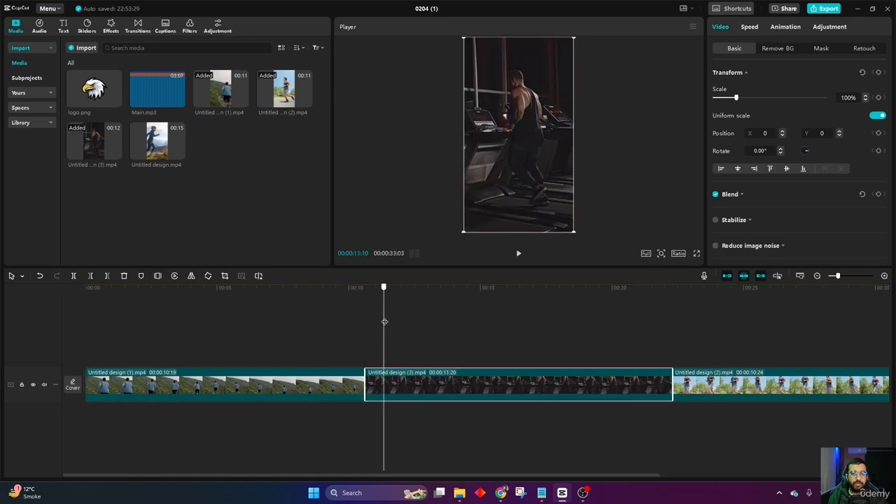
{"action": "left_click_drag", "start_coordinate": [384, 322], "coordinate": [337, 338]}
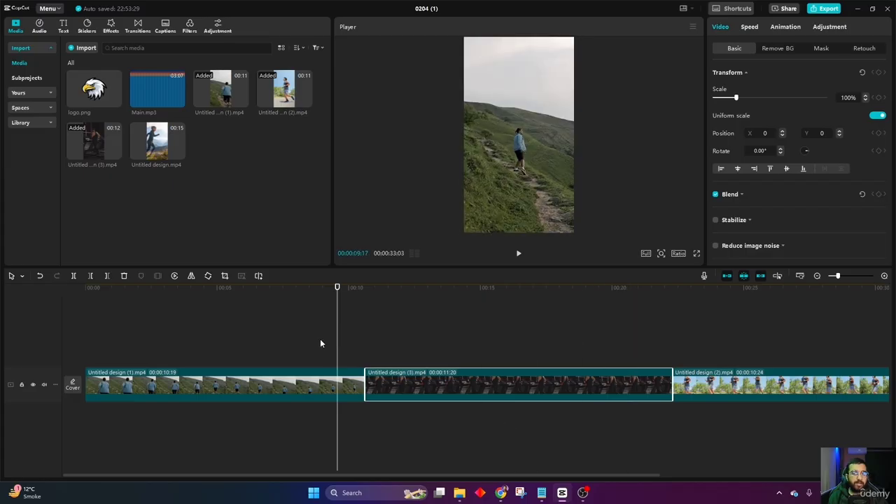
{"action": "left_click", "coordinate": [315, 343]}
{"action": "left_click_drag", "start_coordinate": [98, 145], "coordinate": [297, 354]}
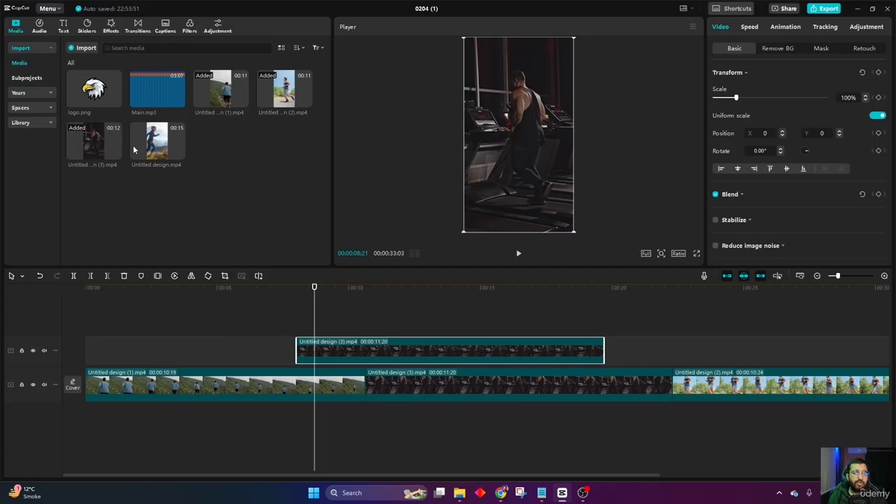
Stack Untitled design.mp4 at about 00:11 and Untitled design (1).mp4 at 00:00:07:08 on two further tracks above.
{"action": "mouse_move", "coordinate": [168, 141]}
{"action": "left_click_drag", "start_coordinate": [162, 142], "coordinate": [372, 327]}
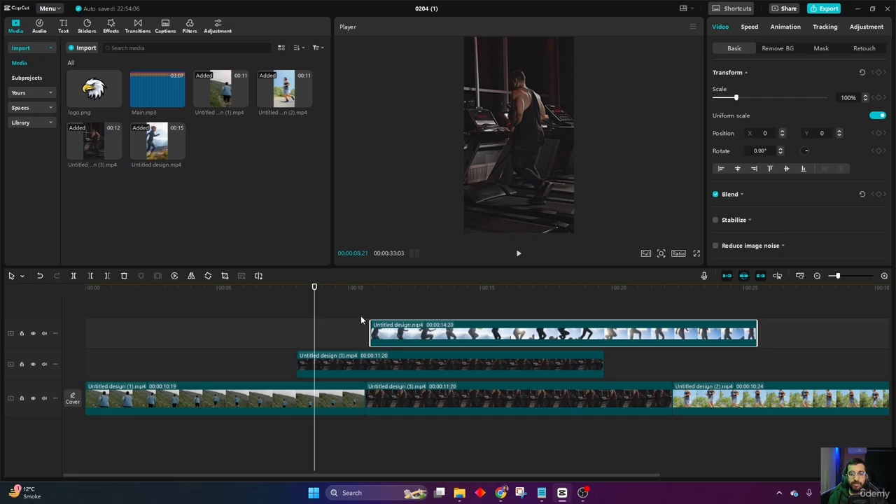
{"action": "left_click_drag", "start_coordinate": [317, 303], "coordinate": [277, 303]}
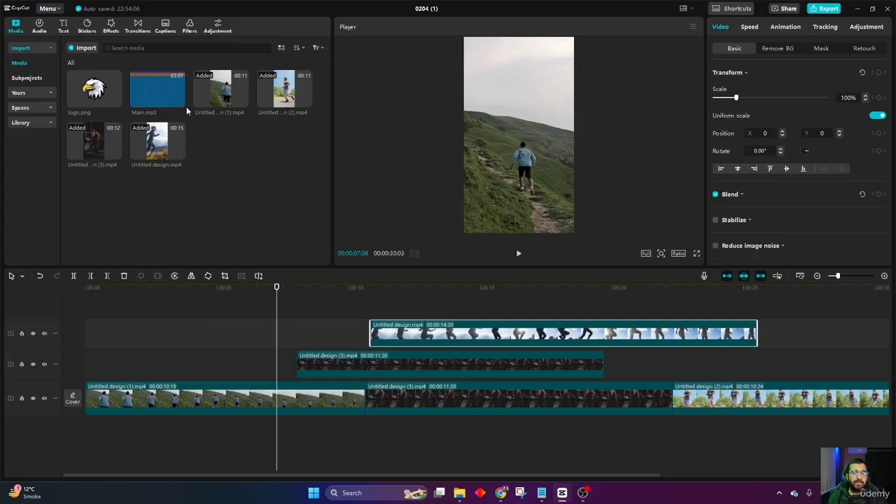
{"action": "left_click_drag", "start_coordinate": [224, 97], "coordinate": [275, 318]}
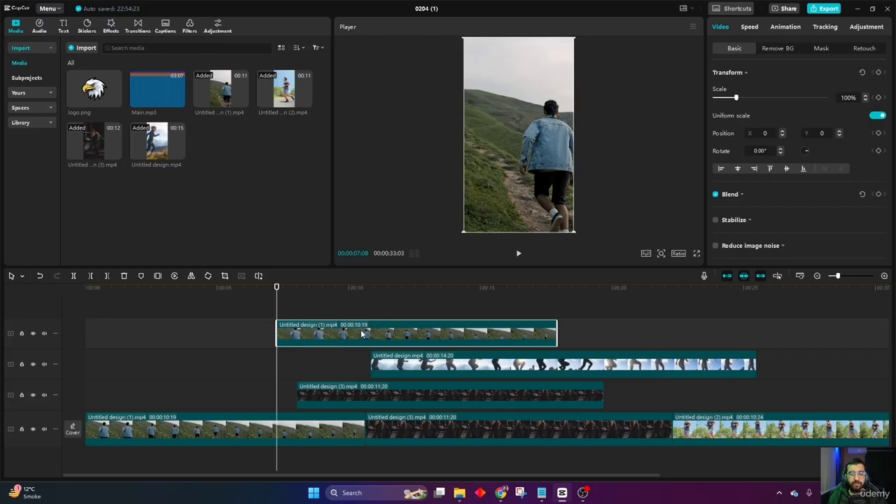
Delete the three overlay clips and remove Untitled design (2).mp4 from the end of the main track.
{"action": "key", "text": "Delete"}
{"action": "left_click", "coordinate": [415, 335]}
{"action": "key", "text": "Delete"}
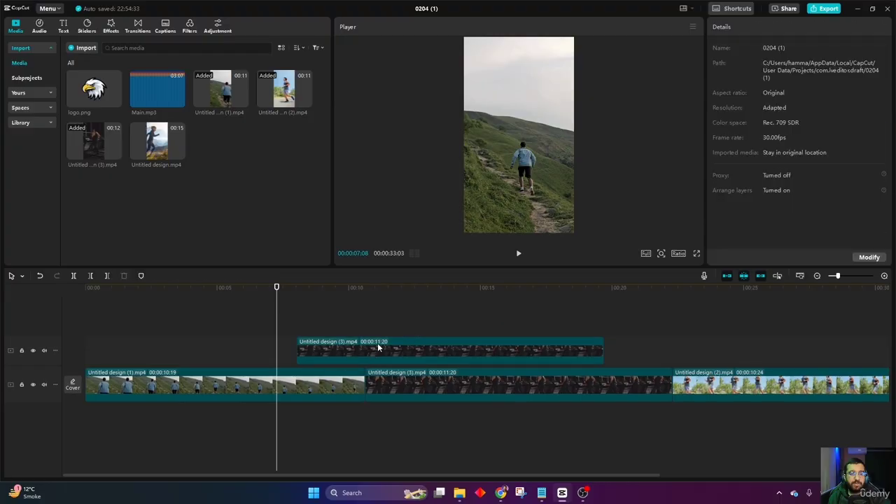
{"action": "left_click", "coordinate": [379, 347]}
{"action": "key", "text": "Delete"}
{"action": "left_click_drag", "start_coordinate": [383, 355], "coordinate": [617, 365]}
{"action": "left_click", "coordinate": [696, 379]}
{"action": "key", "text": "Delete"}
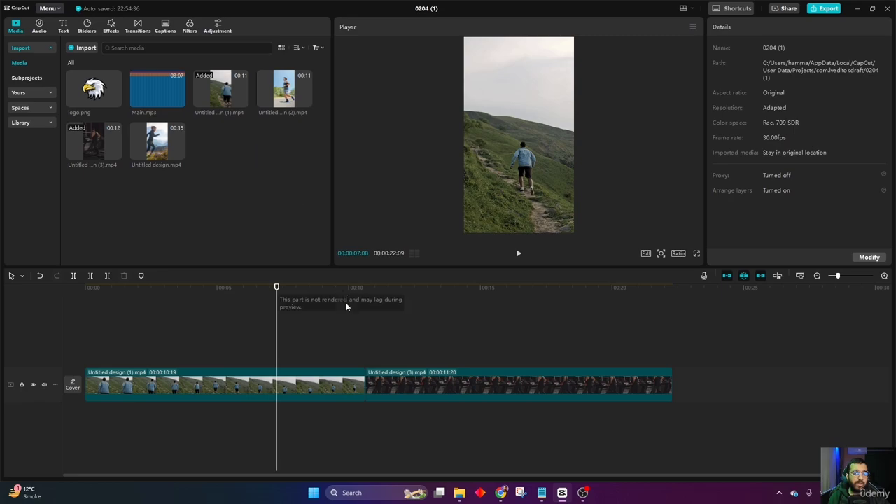
Place Untitled design.mp4 on a track above the main clips, starting at about 00:04.
{"action": "left_click_drag", "start_coordinate": [347, 302], "coordinate": [365, 293]}
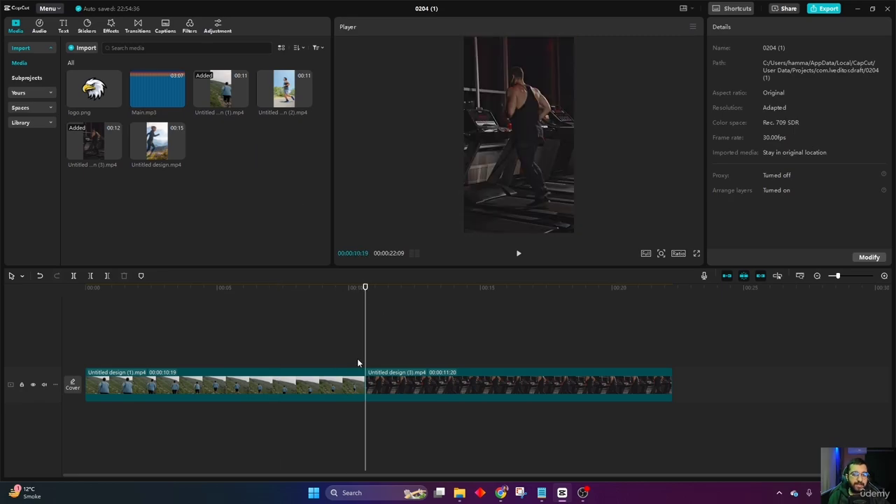
{"action": "mouse_move", "coordinate": [158, 138]}
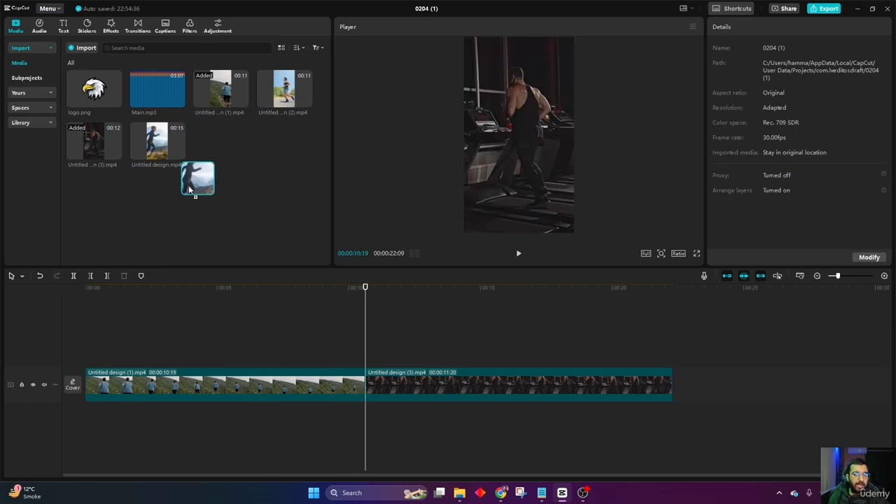
{"action": "left_click_drag", "start_coordinate": [189, 185], "coordinate": [189, 358]}
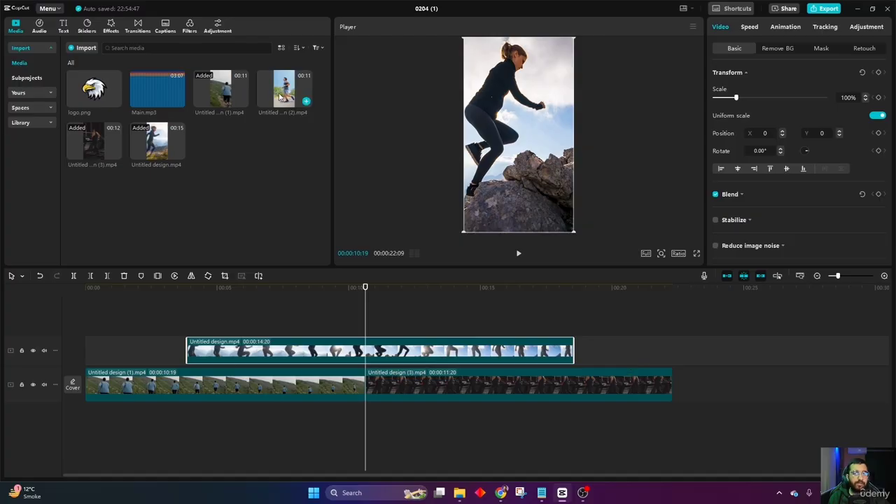
Add Untitled design (2).mp4 and stack it on its own track above Untitled design.mp4, starting at about 00:10.
{"action": "left_click_drag", "start_coordinate": [281, 98], "coordinate": [636, 351]}
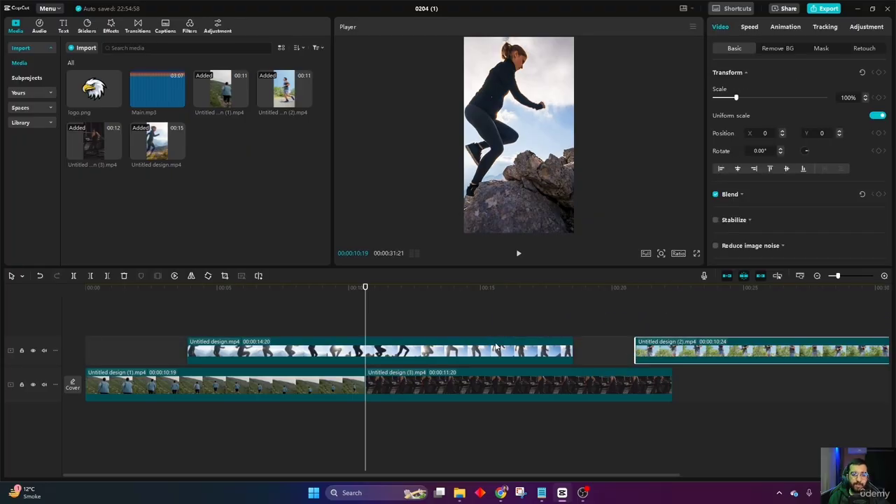
{"action": "left_click_drag", "start_coordinate": [712, 357], "coordinate": [371, 338]}
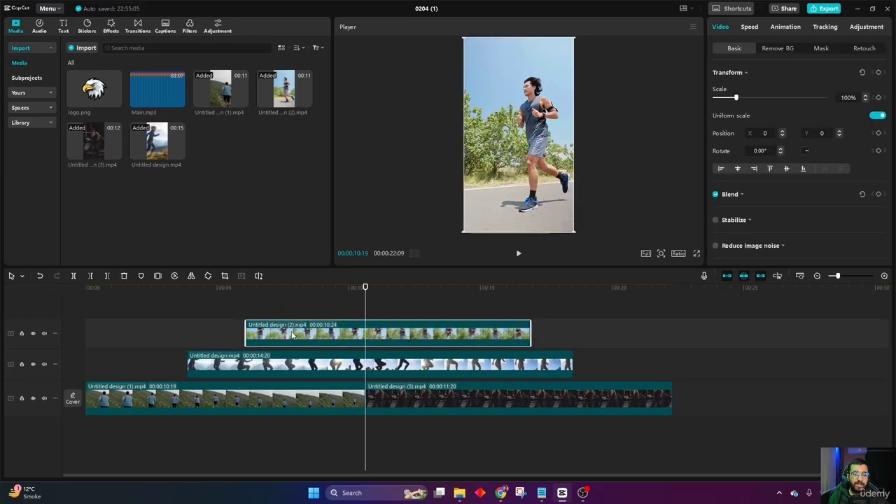
{"action": "left_click_drag", "start_coordinate": [293, 334], "coordinate": [379, 330]}
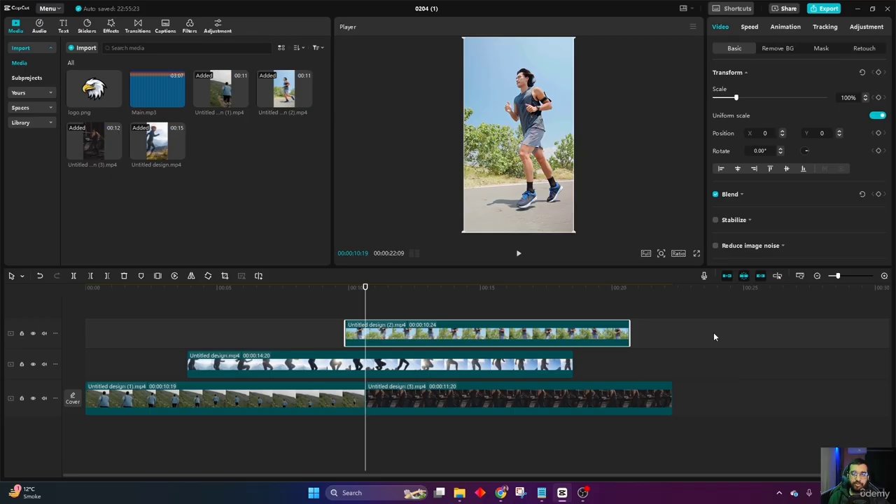
Slide Untitled design (2).mp4 later on its overlay track so it extends past the main clips, starting at about 00:20.
{"action": "left_click", "coordinate": [742, 300]}
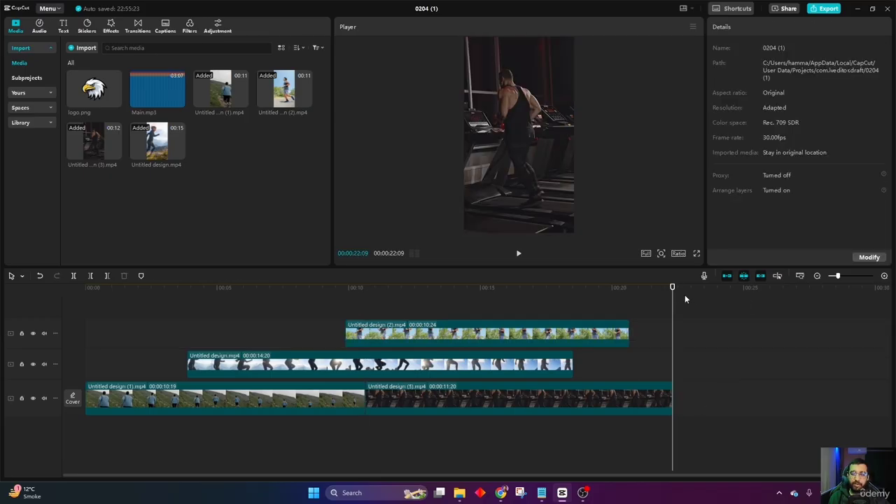
{"action": "left_click_drag", "start_coordinate": [578, 325], "coordinate": [859, 327]}
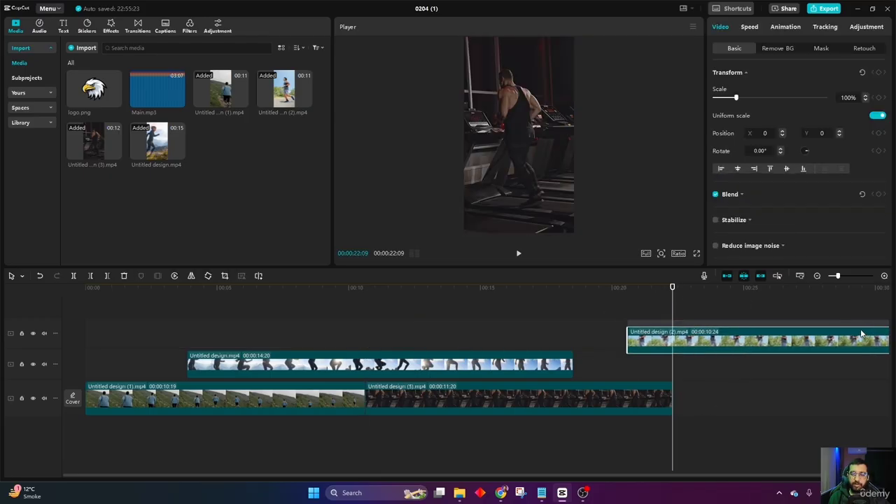
{"action": "left_click", "coordinate": [748, 317]}
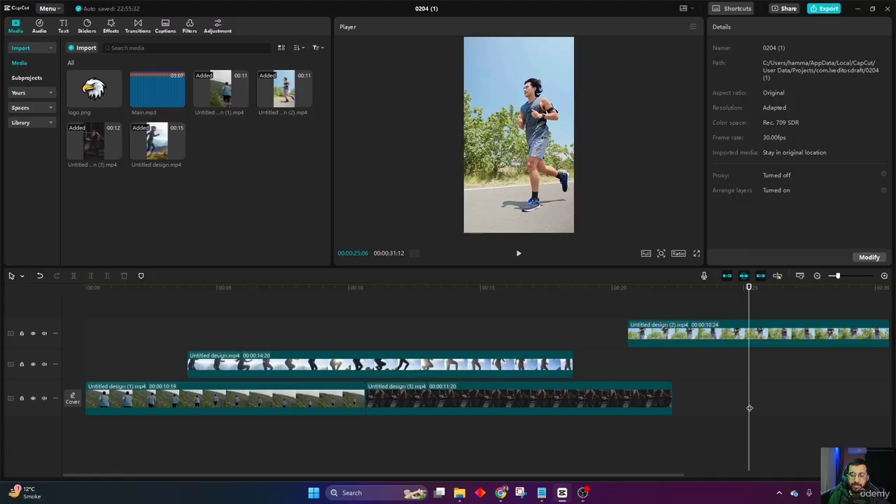
Move Untitled design.mp4 down to the main track directly after Untitled design (3).mp4 and set the playhead at their join.
{"action": "left_click_drag", "start_coordinate": [497, 364], "coordinate": [789, 397]}
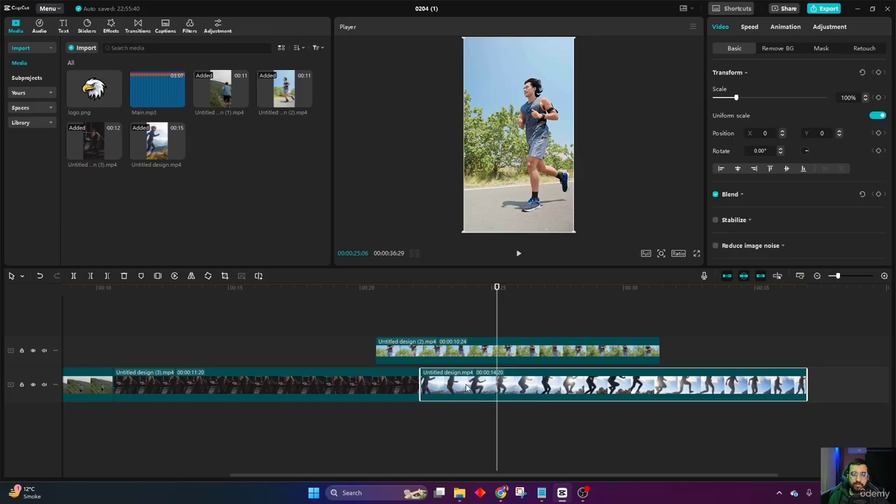
{"action": "mouse_move", "coordinate": [548, 388]}
{"action": "left_mouse_down"}
{"action": "mouse_move", "coordinate": [469, 391]}
{"action": "mouse_move", "coordinate": [565, 391]}
{"action": "mouse_move", "coordinate": [550, 392]}
{"action": "left_mouse_up"}
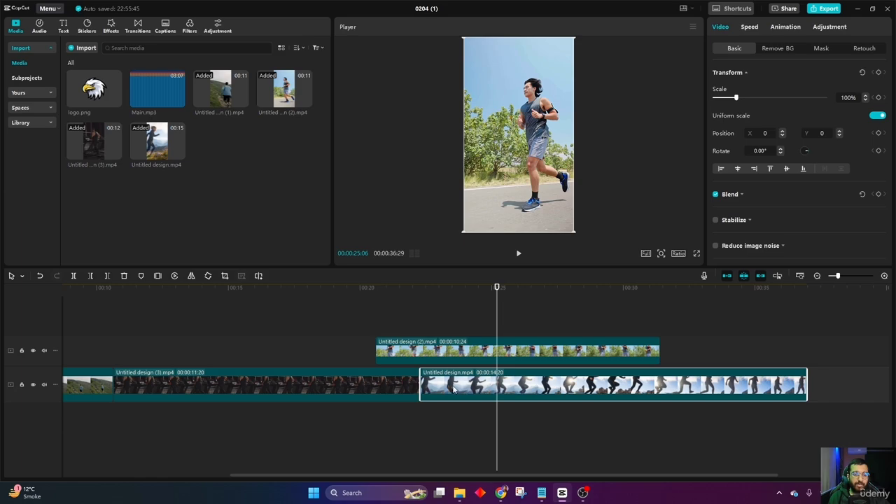
{"action": "left_click", "coordinate": [379, 310]}
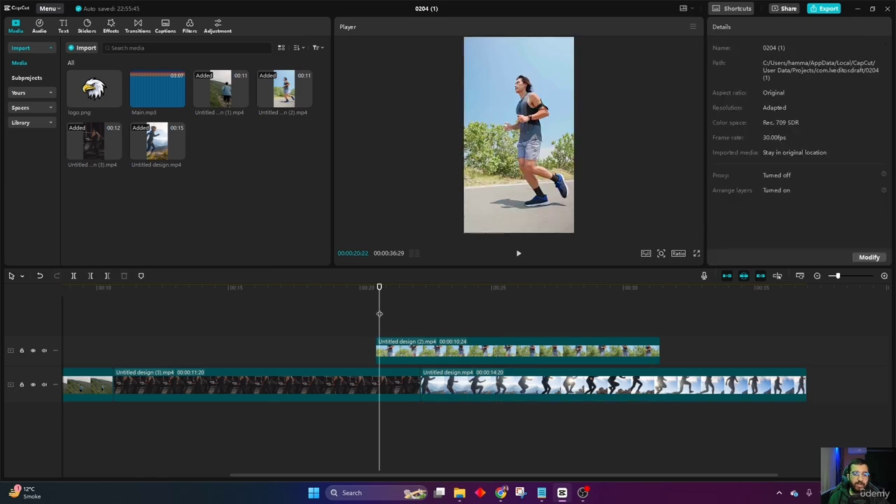
{"action": "left_click_drag", "start_coordinate": [379, 312], "coordinate": [418, 316]}
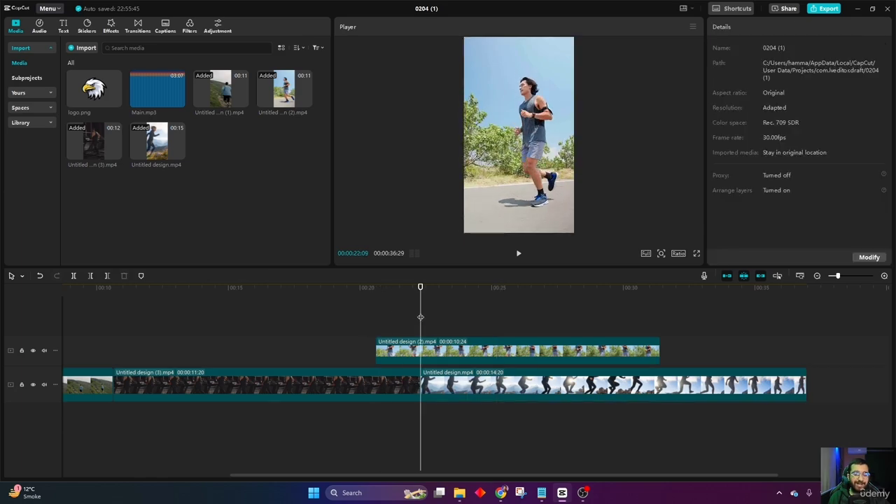
Try to open a gap after Untitled design (3).mp4 by moving Untitled design.mp4 later on the main track.
{"action": "left_click_drag", "start_coordinate": [440, 384], "coordinate": [529, 384]}
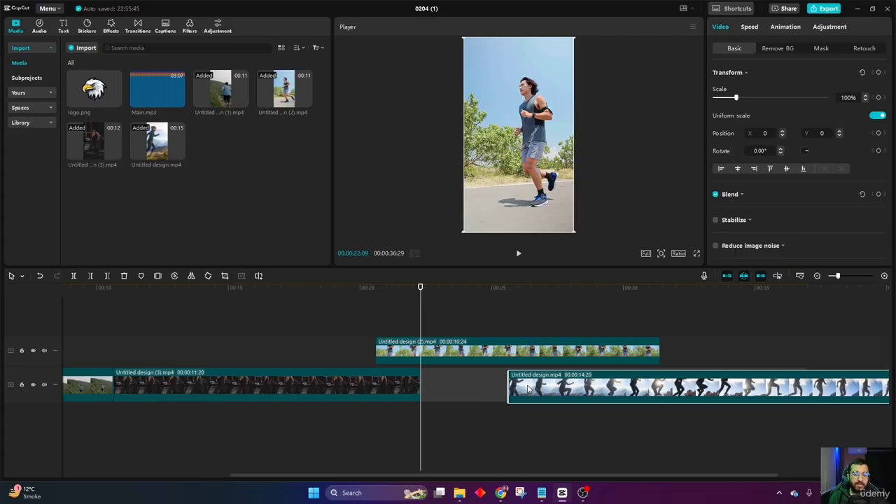
{"action": "key", "text": "ctrl+z"}
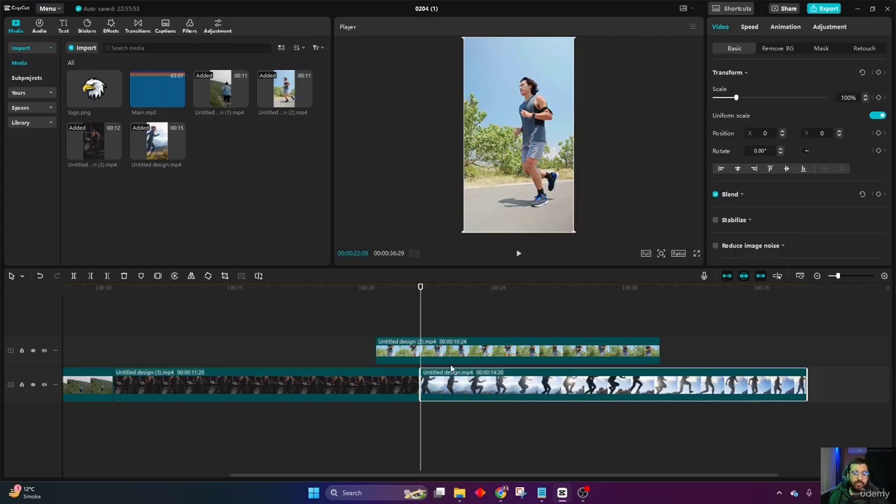
{"action": "left_click_drag", "start_coordinate": [452, 388], "coordinate": [537, 395]}
Slide Untitled design (2).mp4 earlier on the overlay track to start at about 00:06.
{"action": "left_click_drag", "start_coordinate": [448, 354], "coordinate": [266, 331]}
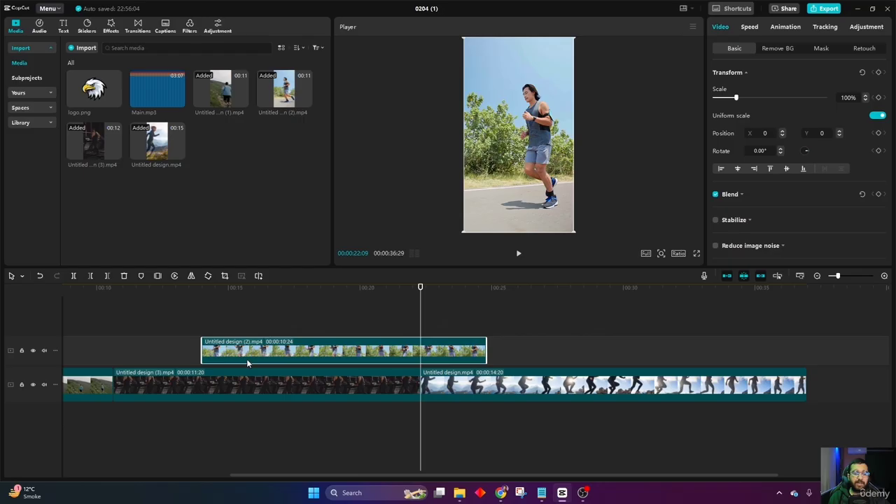
{"action": "scroll", "coordinate": [246, 358], "scroll_direction": "down", "scroll_amount": 4}
{"action": "left_click_drag", "start_coordinate": [330, 349], "coordinate": [218, 362]}
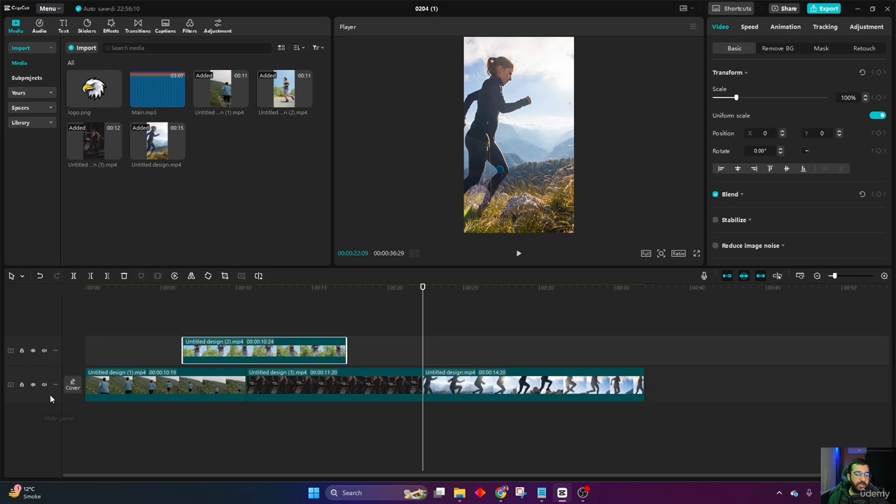
Return the playhead to 00:00 and mute the main track.
{"action": "left_click_drag", "start_coordinate": [145, 300], "coordinate": [67, 316]}
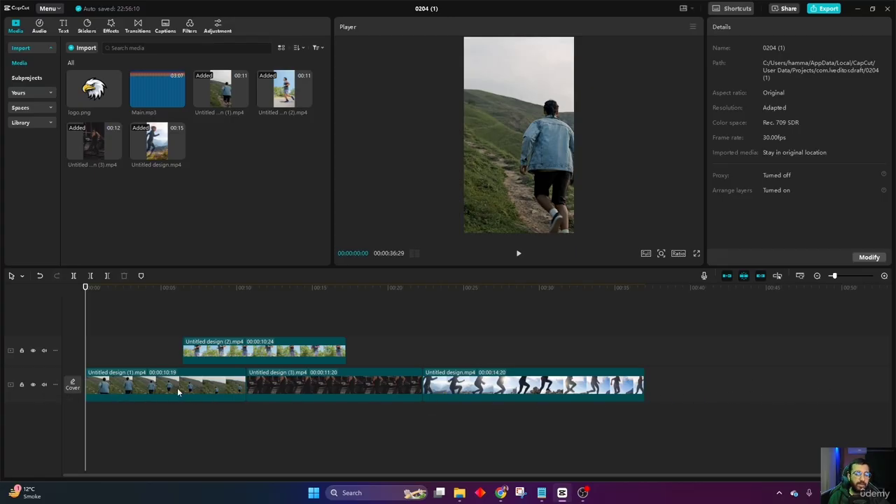
{"action": "left_click", "coordinate": [44, 384]}
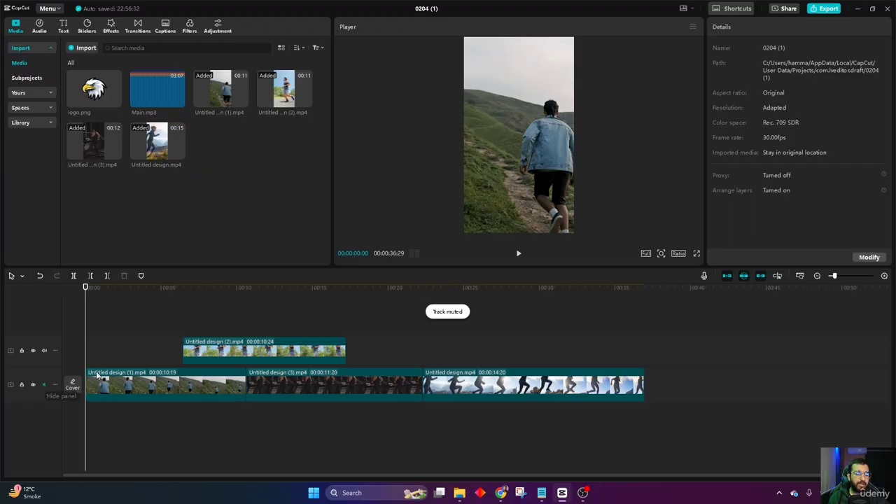
Place the playhead at 00:00:04:20 and add logo.png on a new overlay track above the other clips, starting at about 00:04.
{"action": "left_click_drag", "start_coordinate": [87, 363], "coordinate": [108, 379]}
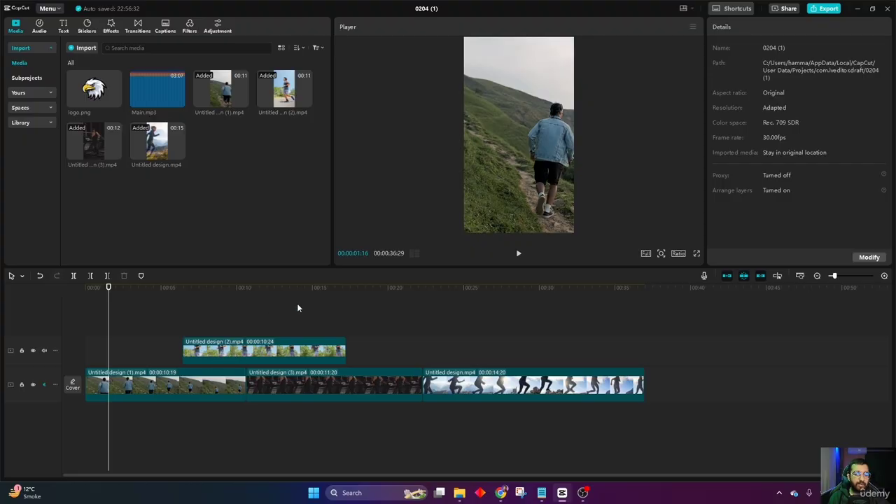
{"action": "left_click_drag", "start_coordinate": [109, 327], "coordinate": [156, 323]}
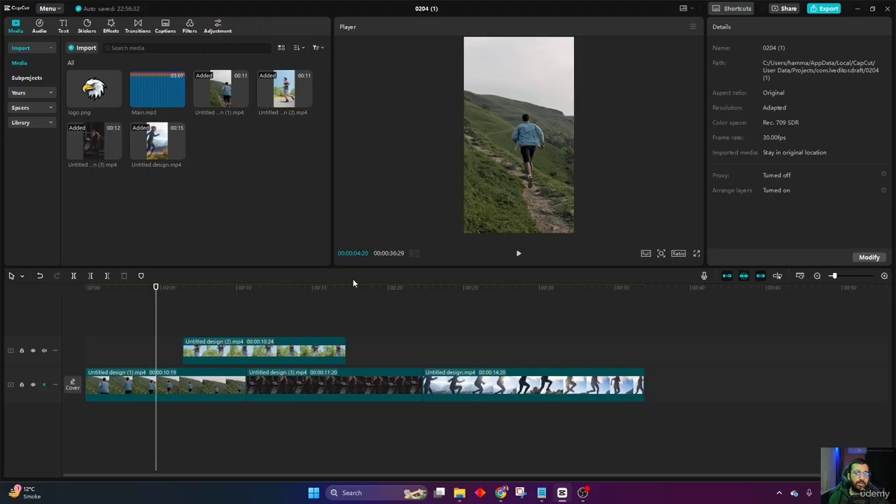
{"action": "mouse_move", "coordinate": [98, 88]}
{"action": "left_click_drag", "start_coordinate": [98, 88], "coordinate": [154, 334]}
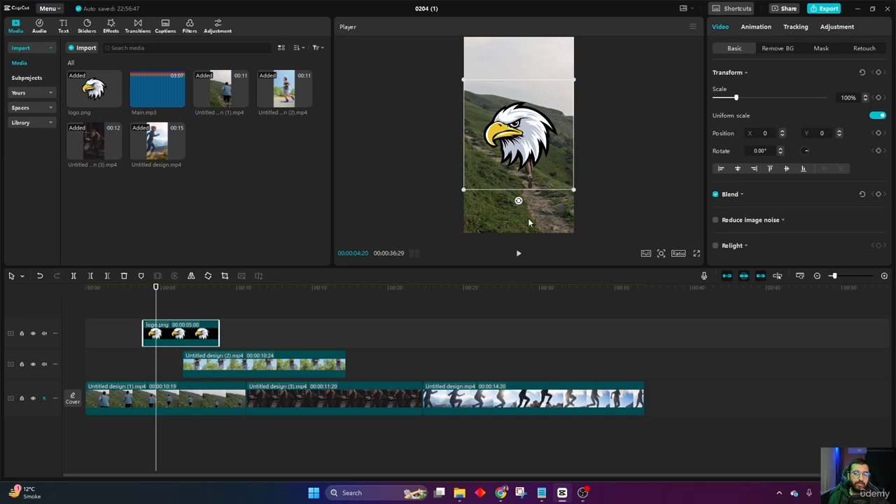
Hide the main track's video and show it again.
{"action": "left_click", "coordinate": [34, 399]}
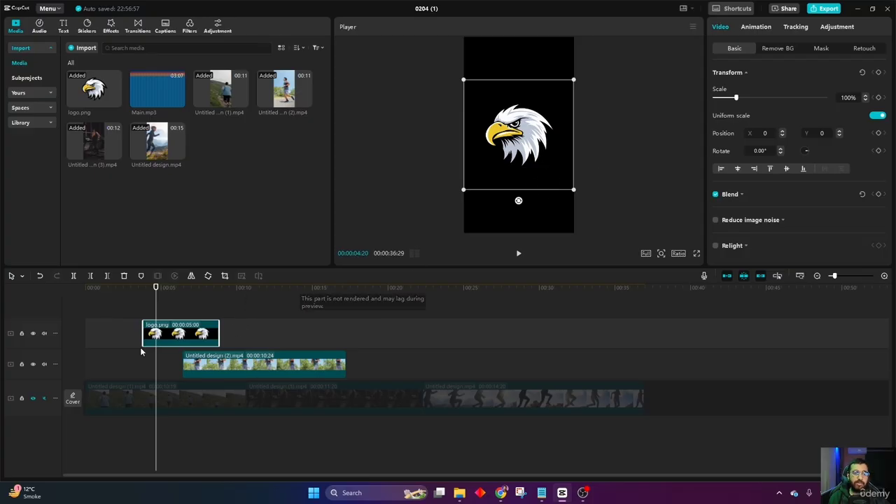
{"action": "left_click", "coordinate": [33, 399]}
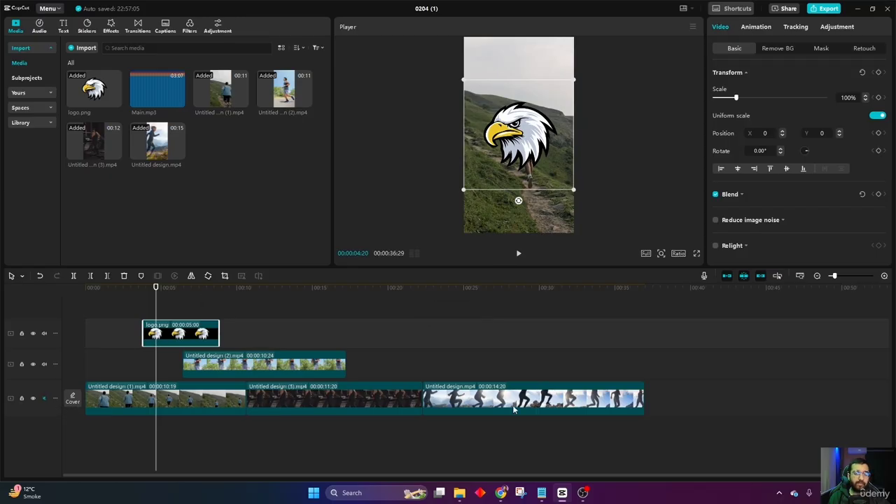
Try selecting the main-track clips before and after locking the track, and leave the track unlocked and unmuted.
{"action": "left_click_drag", "start_coordinate": [678, 407], "coordinate": [157, 420]}
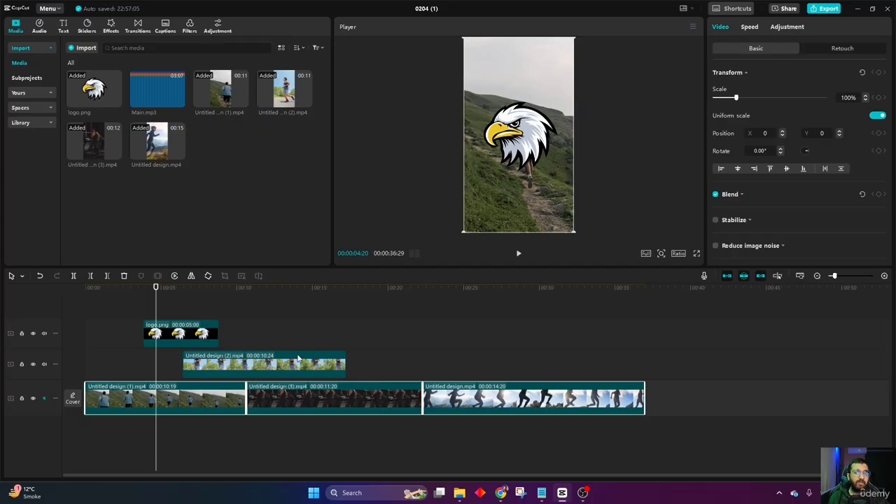
{"action": "left_click", "coordinate": [22, 399]}
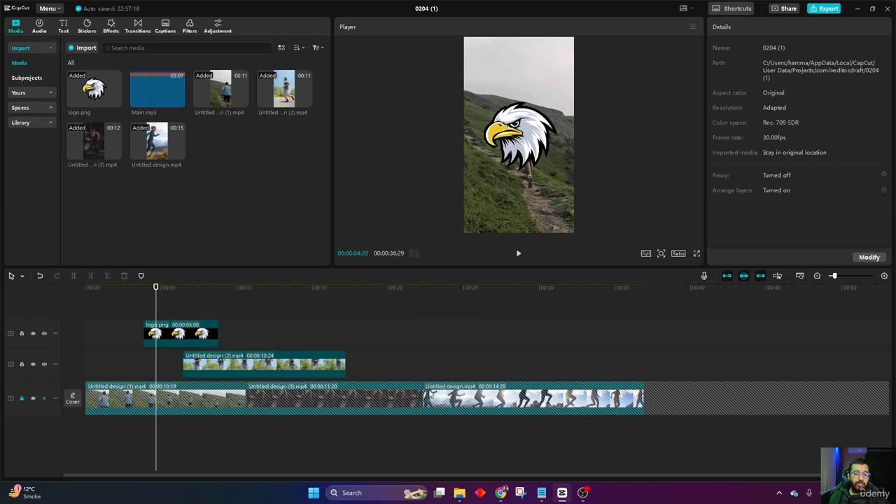
{"action": "left_click_drag", "start_coordinate": [544, 360], "coordinate": [442, 430]}
{"action": "left_click", "coordinate": [21, 398]}
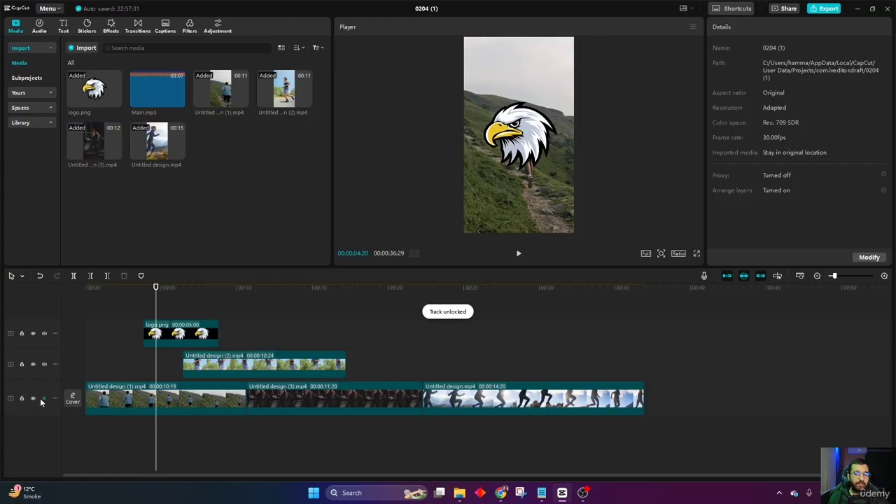
{"action": "left_click", "coordinate": [43, 398]}
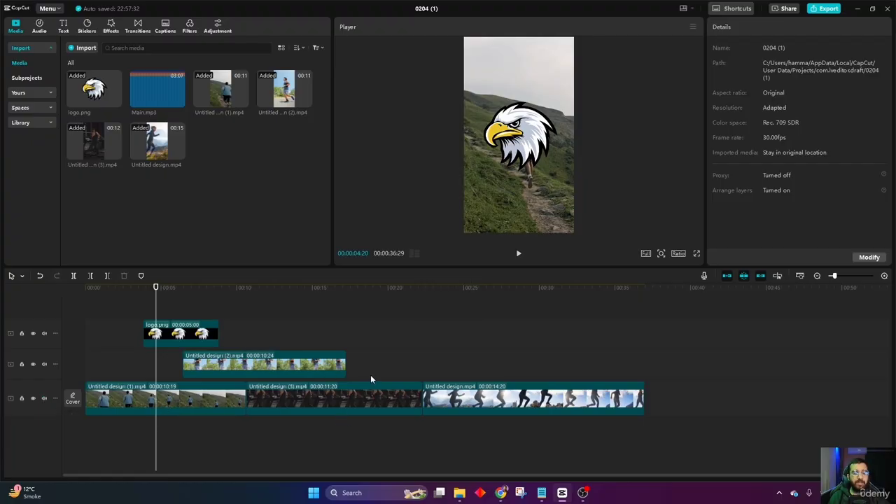
Move Untitled design.mp4 and Untitled design (3).mp4 off the main track onto new top overlay tracks, starting at about 00:04 and 00:07.
{"action": "left_click_drag", "start_coordinate": [462, 394], "coordinate": [190, 334]}
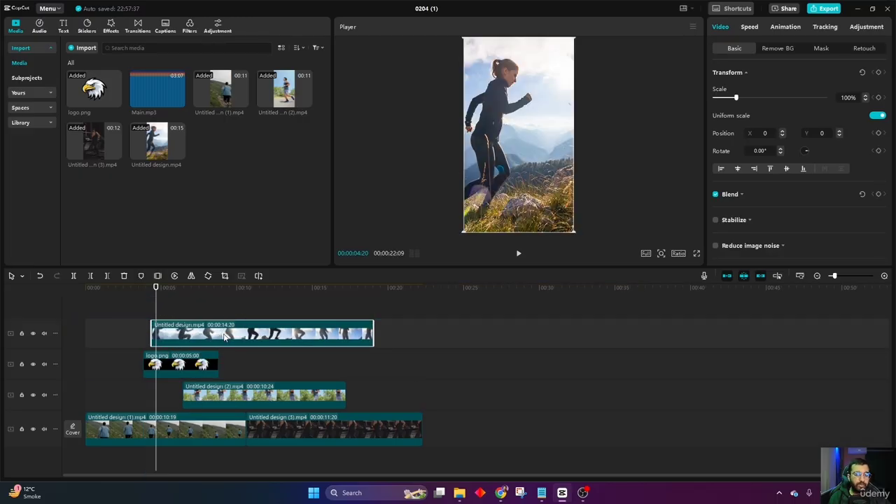
{"action": "mouse_move", "coordinate": [181, 339]}
{"action": "left_mouse_down"}
{"action": "mouse_move", "coordinate": [186, 312]}
{"action": "mouse_move", "coordinate": [178, 336]}
{"action": "left_mouse_up"}
{"action": "left_click_drag", "start_coordinate": [330, 421], "coordinate": [278, 323]}
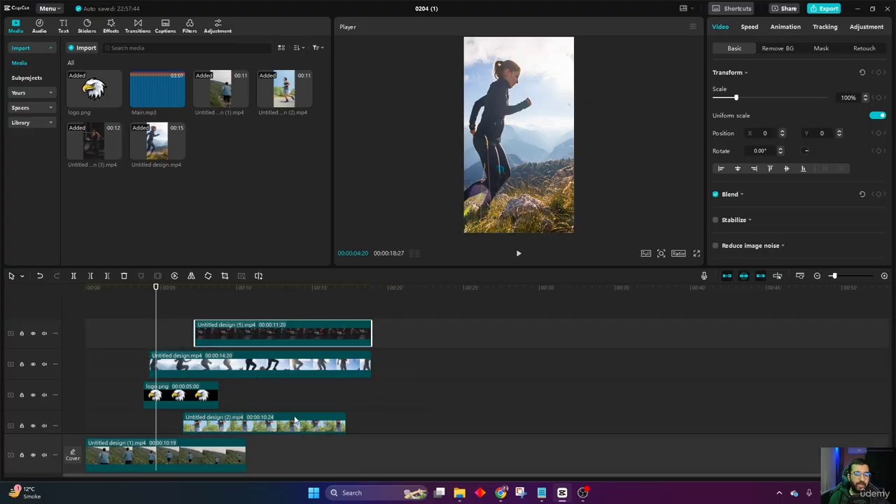
Stack Untitled design (1).mp4 and two copies of Untitled design (2).mp4 on three new overlay tracks at about 00:10, 00:06 and 00:09.
{"action": "left_click_drag", "start_coordinate": [198, 99], "coordinate": [235, 304]}
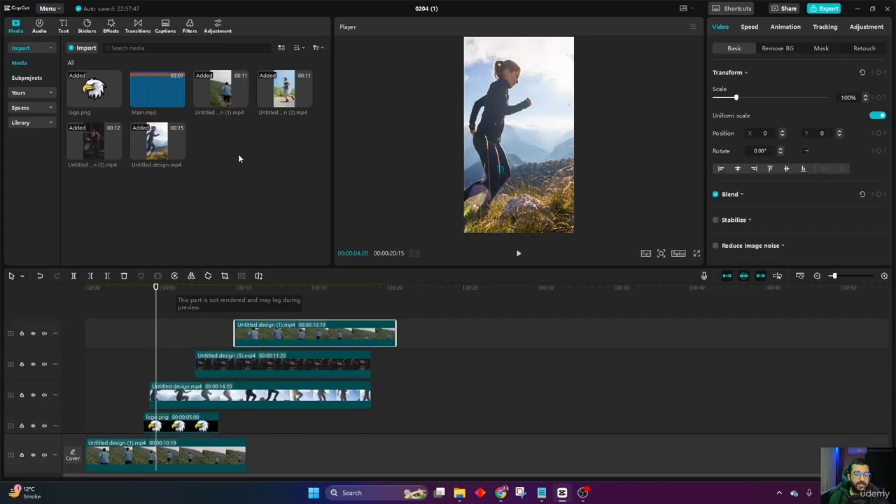
{"action": "left_click_drag", "start_coordinate": [284, 89], "coordinate": [180, 326]}
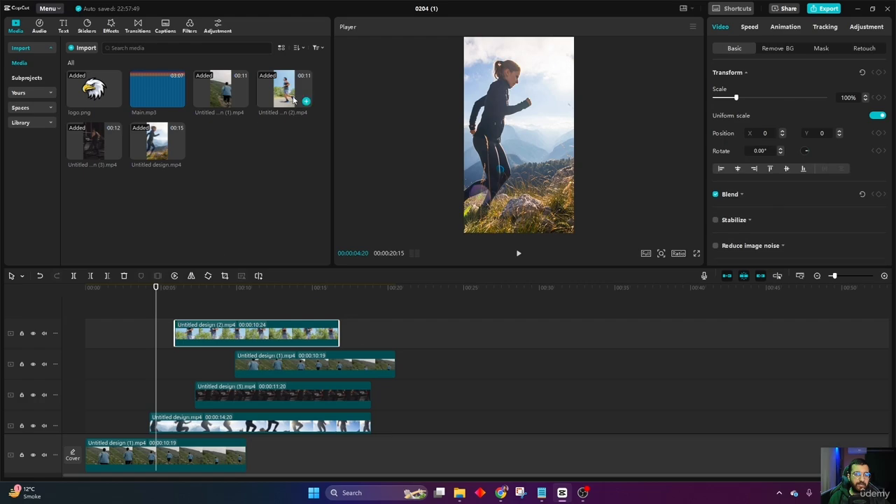
{"action": "left_click_drag", "start_coordinate": [294, 100], "coordinate": [219, 311]}
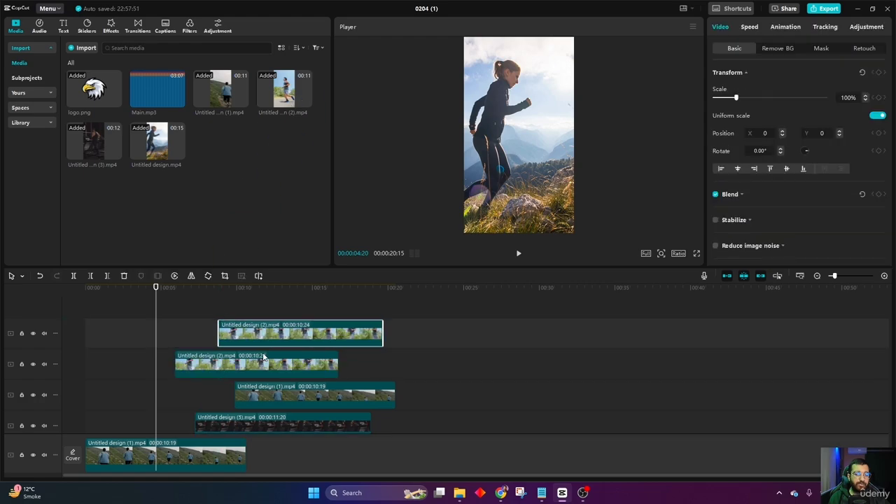
Set the main track's height to Short.
{"action": "scroll", "coordinate": [263, 357], "scroll_direction": "down", "scroll_amount": 3}
{"action": "scroll", "coordinate": [289, 375], "scroll_direction": "up", "scroll_amount": 5}
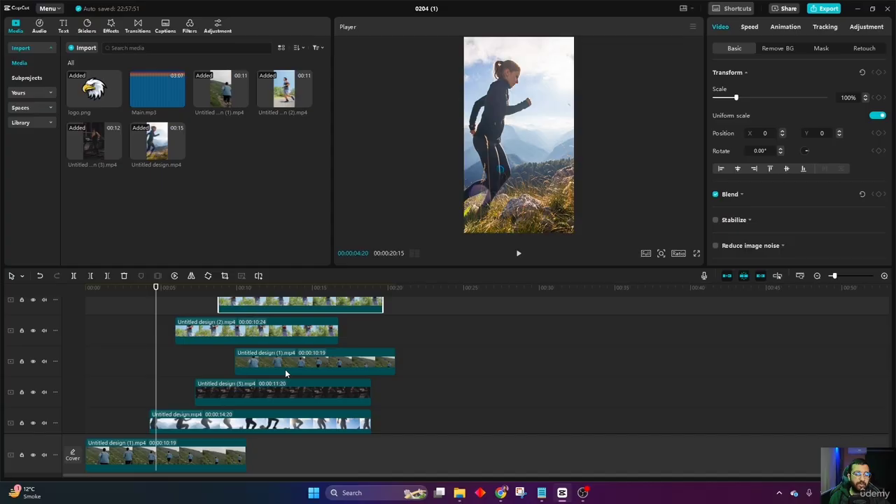
{"action": "scroll", "coordinate": [285, 374], "scroll_direction": "down", "scroll_amount": 3}
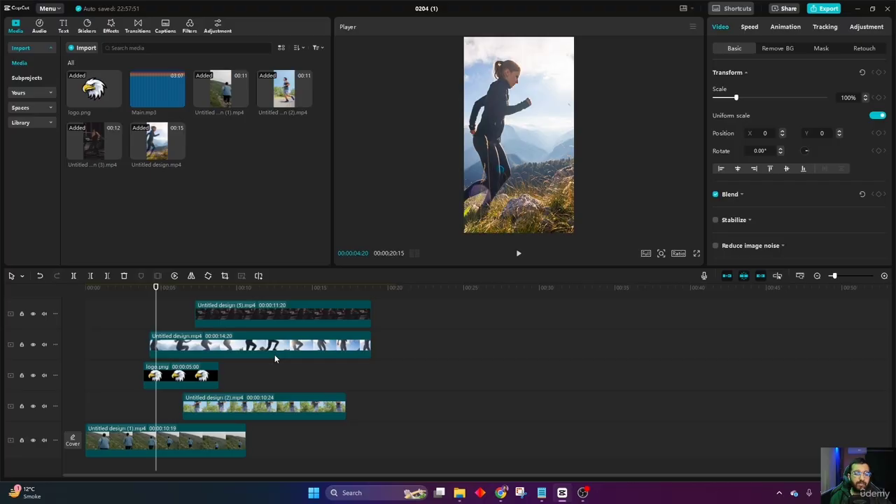
{"action": "scroll", "coordinate": [274, 354], "scroll_direction": "up", "scroll_amount": 5}
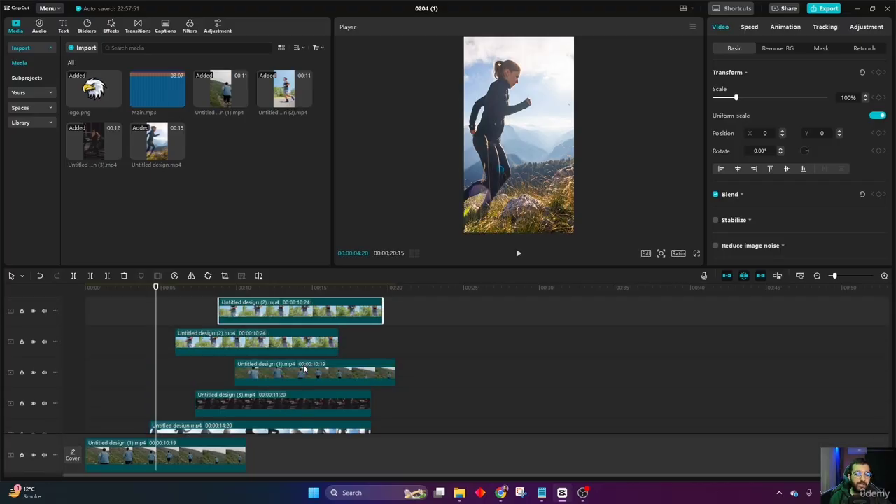
{"action": "scroll", "coordinate": [303, 361], "scroll_direction": "down", "scroll_amount": 5}
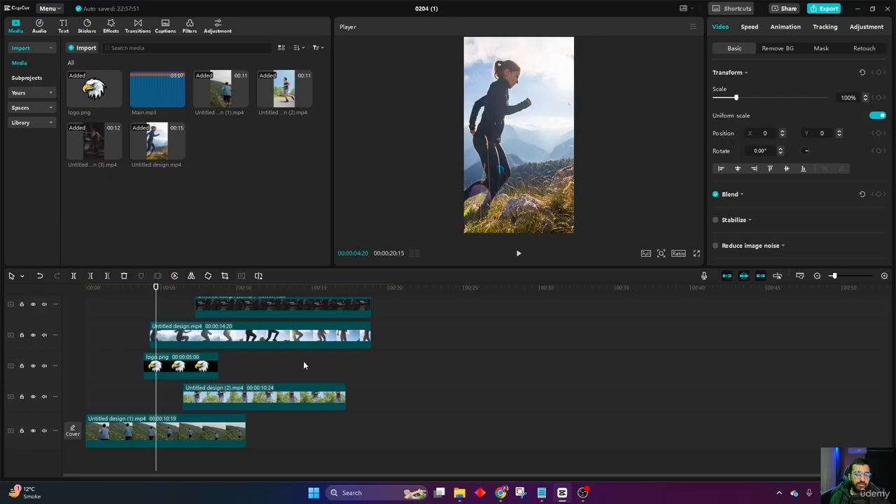
{"action": "left_click", "coordinate": [55, 430]}
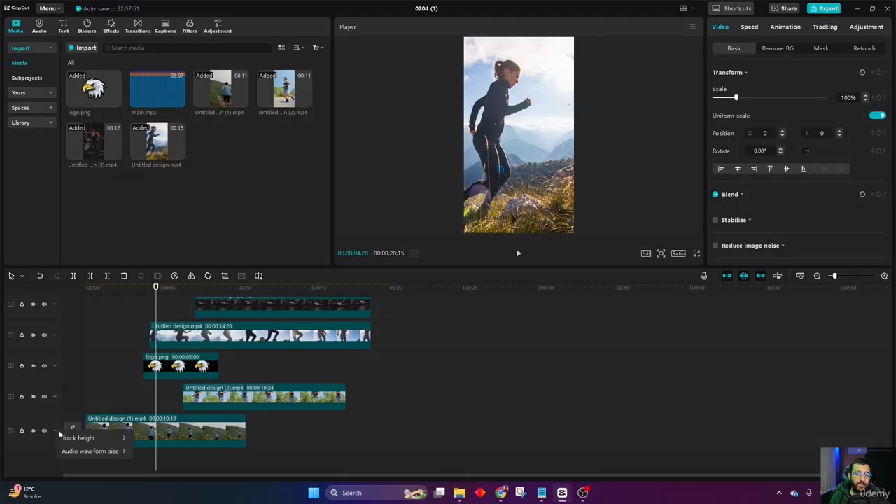
{"action": "mouse_move", "coordinate": [74, 440]}
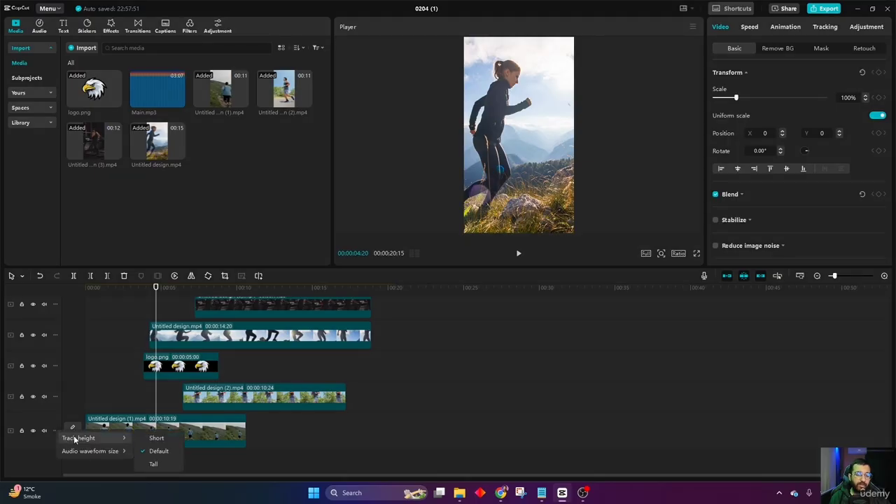
{"action": "left_click", "coordinate": [143, 438]}
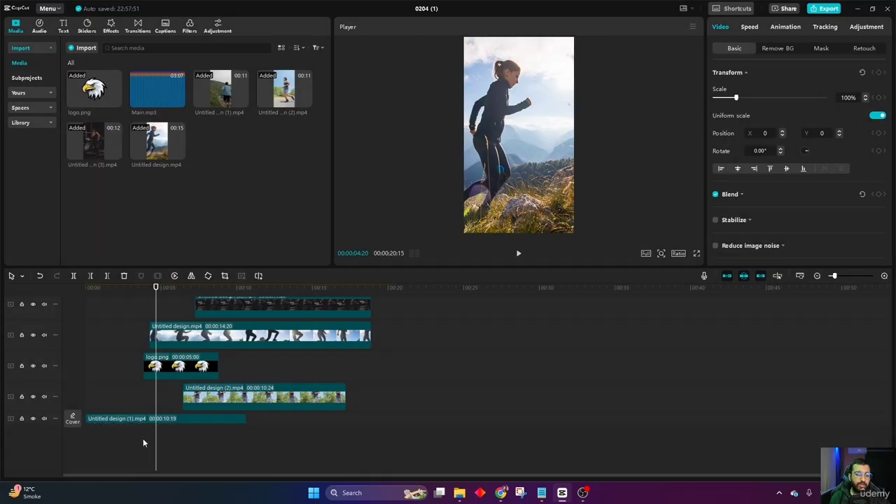
Set the track height to Short for the Untitled design (2).mp4 track directly above the main track and for the logo.png track.
{"action": "left_click", "coordinate": [55, 396]}
{"action": "mouse_move", "coordinate": [88, 404]}
{"action": "left_click", "coordinate": [155, 405]}
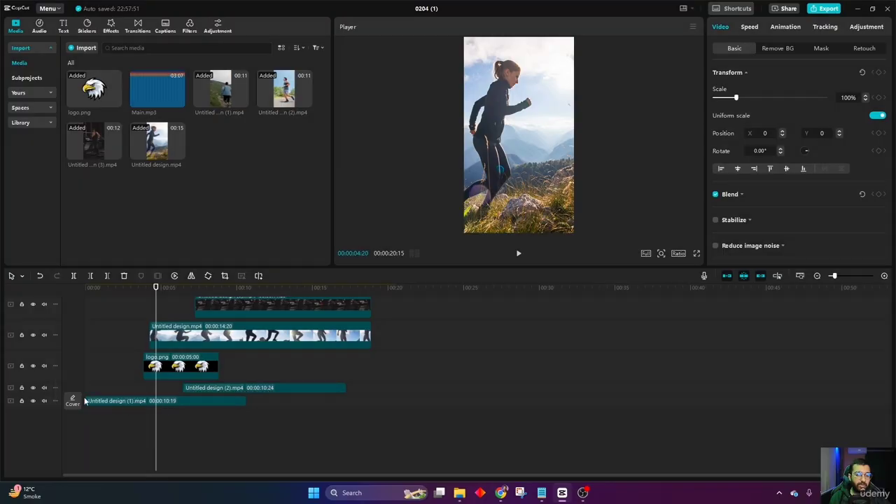
{"action": "left_click", "coordinate": [55, 366]}
{"action": "mouse_move", "coordinate": [105, 374]}
{"action": "left_click", "coordinate": [152, 378]}
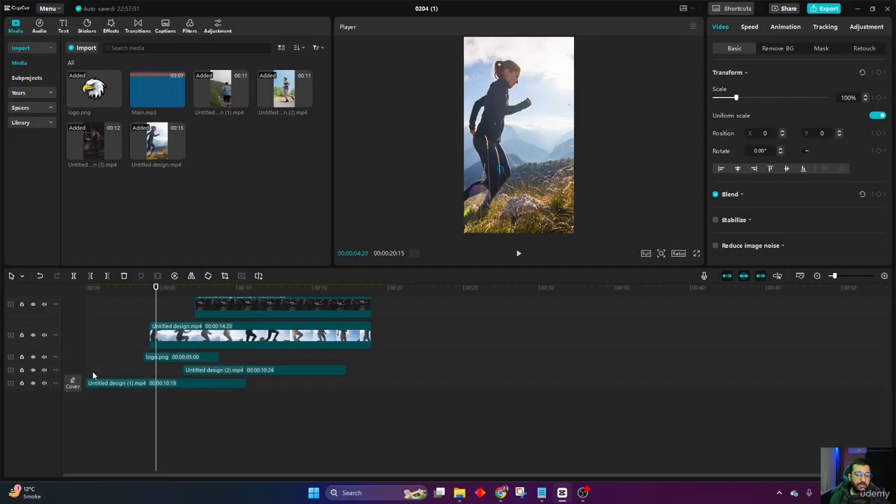
Set the track height to Short for the Untitled design.mp4 and Untitled design (3).mp4 overlay tracks.
{"action": "left_click", "coordinate": [55, 334]}
{"action": "mouse_move", "coordinate": [83, 342]}
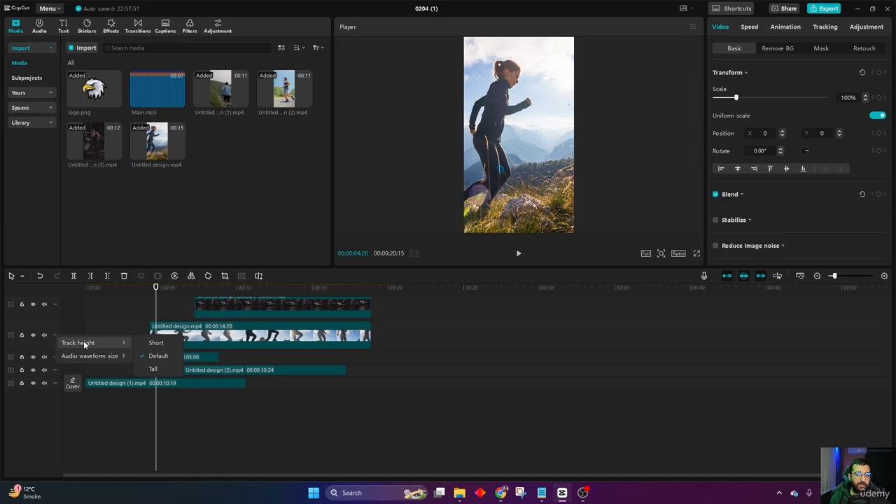
{"action": "left_click", "coordinate": [151, 343]}
{"action": "left_click", "coordinate": [55, 304]}
{"action": "mouse_move", "coordinate": [83, 314]}
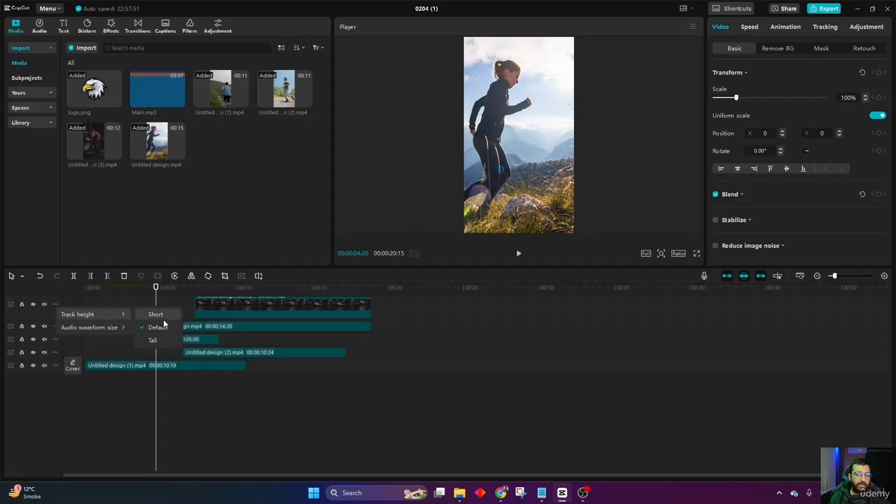
{"action": "left_click", "coordinate": [158, 316]}
{"action": "scroll", "coordinate": [203, 352], "scroll_direction": "up", "scroll_amount": 3}
{"action": "scroll", "coordinate": [281, 375], "scroll_direction": "up", "scroll_amount": 2}
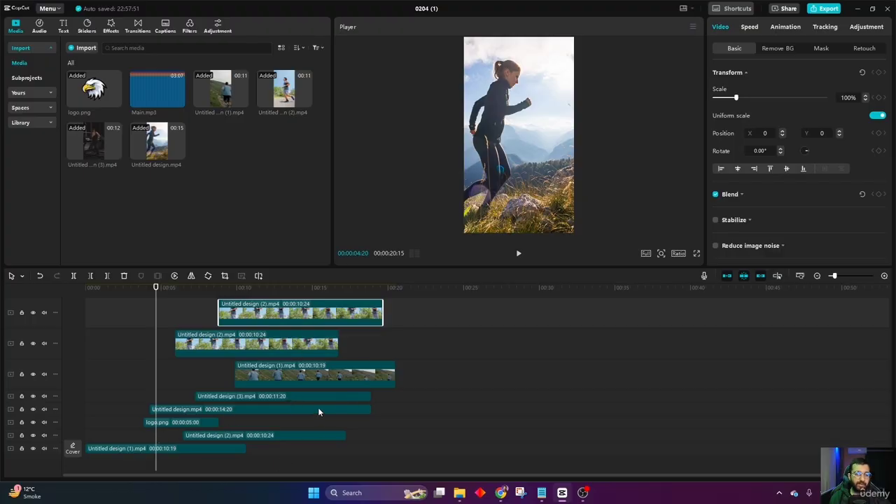
Set the track height back to Default for the main track and the logo.png track.
{"action": "left_click", "coordinate": [54, 448]}
{"action": "mouse_move", "coordinate": [86, 456]}
{"action": "left_click", "coordinate": [155, 461]}
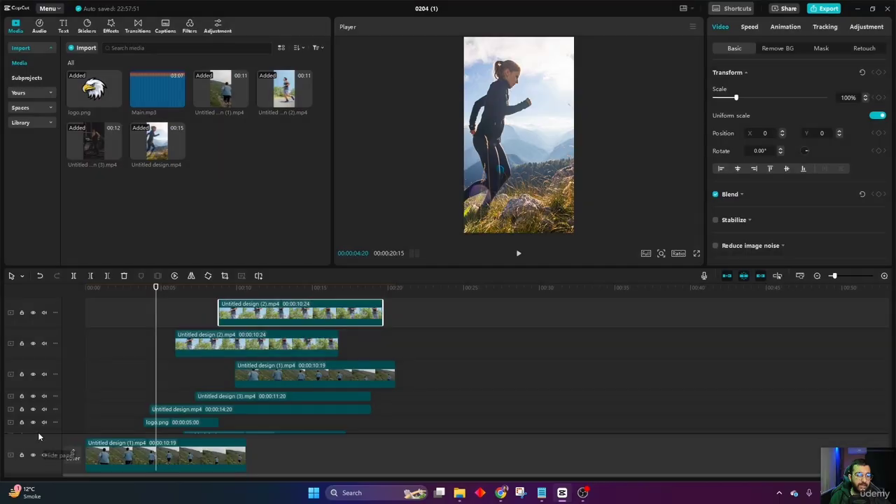
{"action": "left_click", "coordinate": [54, 423]}
{"action": "mouse_move", "coordinate": [82, 433]}
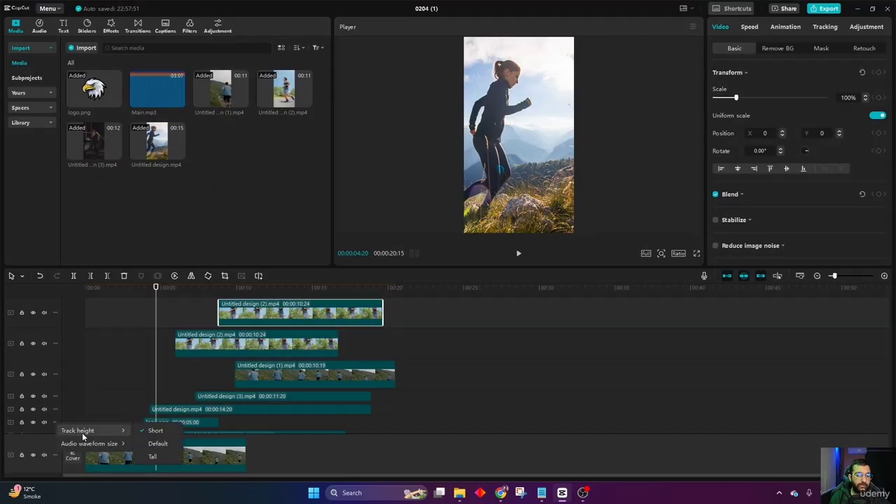
{"action": "left_click", "coordinate": [157, 443]}
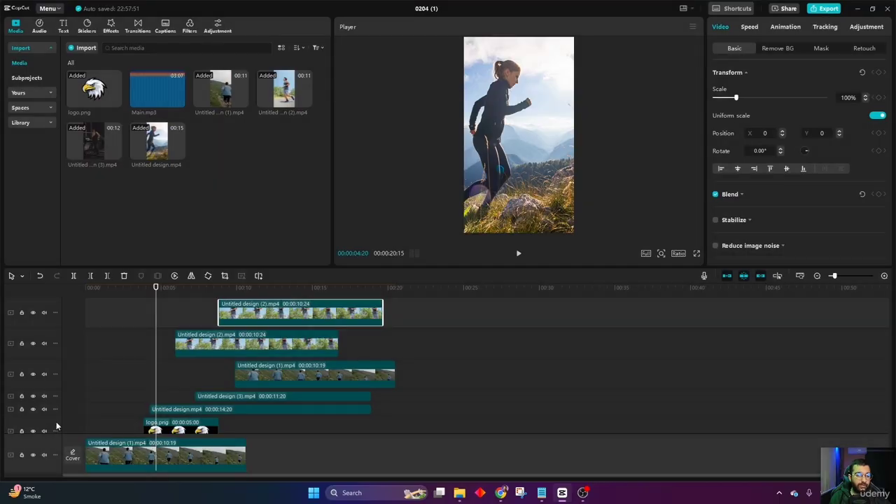
{"action": "left_click", "coordinate": [55, 429]}
{"action": "mouse_move", "coordinate": [77, 437]}
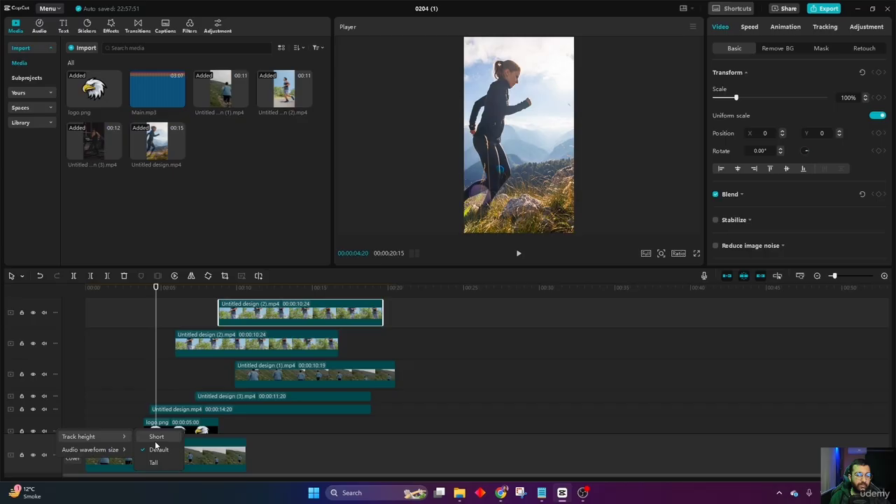
{"action": "left_click", "coordinate": [51, 420]}
Set the Untitled design.mp4 overlay track's height to Tall.
{"action": "right_click", "coordinate": [54, 408]}
{"action": "mouse_move", "coordinate": [118, 416]}
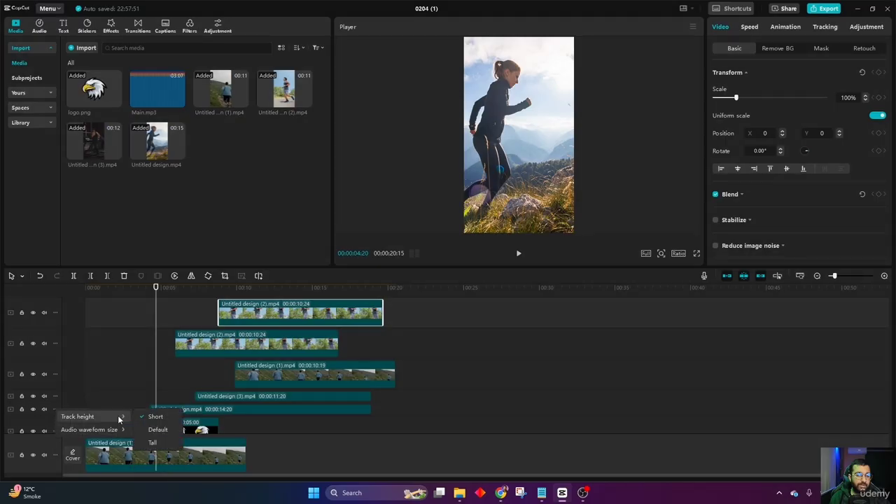
{"action": "left_click", "coordinate": [154, 443]}
{"action": "scroll", "coordinate": [274, 405], "scroll_direction": "down", "scroll_amount": 3}
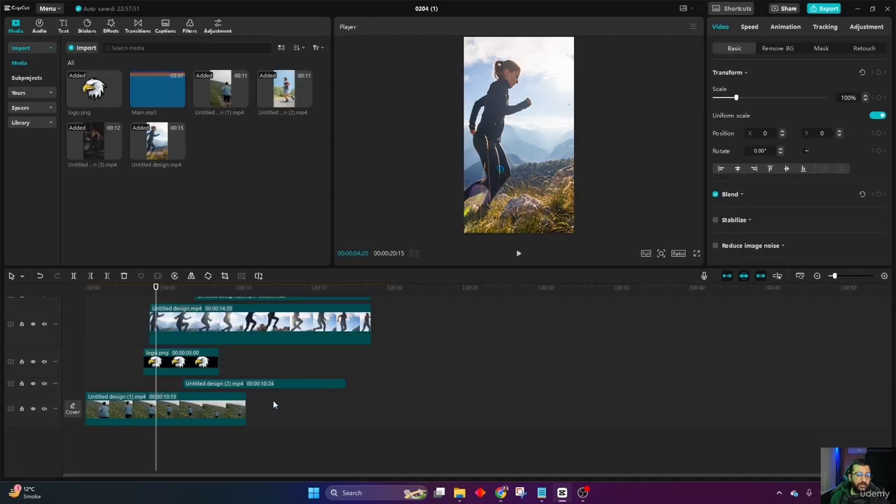
{"action": "scroll", "coordinate": [175, 350], "scroll_direction": "up", "scroll_amount": 1}
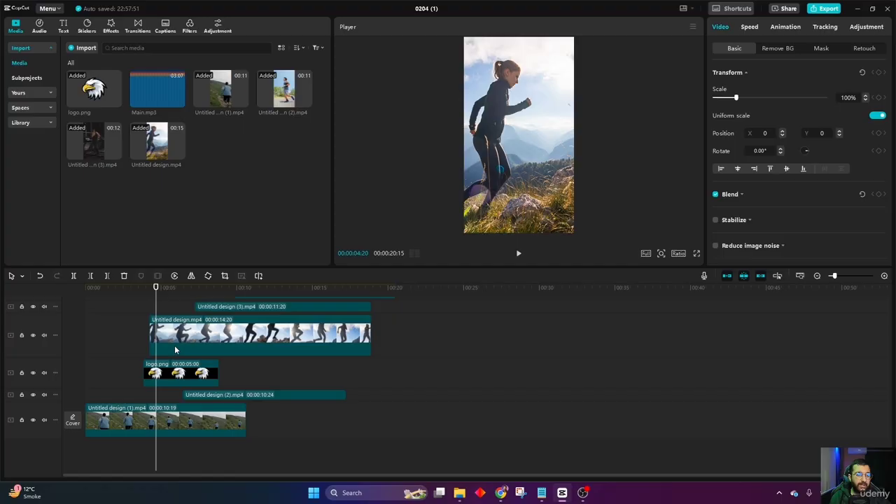
Set the Untitled design.mp4 overlay track's height to Default.
{"action": "right_click", "coordinate": [53, 335]}
{"action": "mouse_move", "coordinate": [63, 344]}
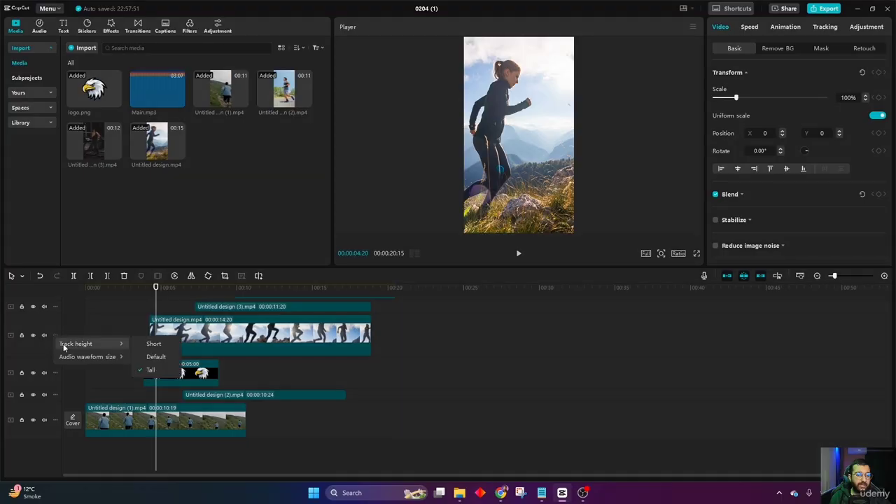
{"action": "left_click", "coordinate": [156, 358]}
Open the track height options for the Untitled design (3).mp4 overlay track.
{"action": "scroll", "coordinate": [220, 373], "scroll_direction": "up", "scroll_amount": 3}
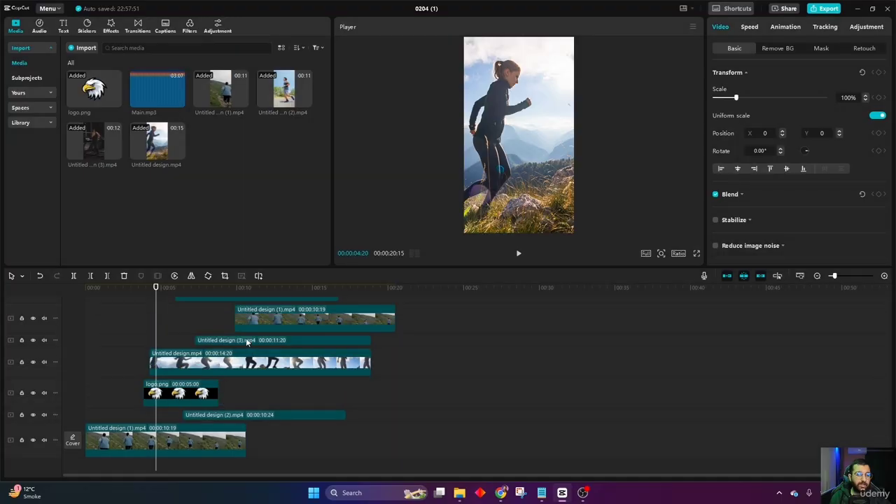
{"action": "right_click", "coordinate": [59, 339]}
{"action": "mouse_move", "coordinate": [73, 346]}
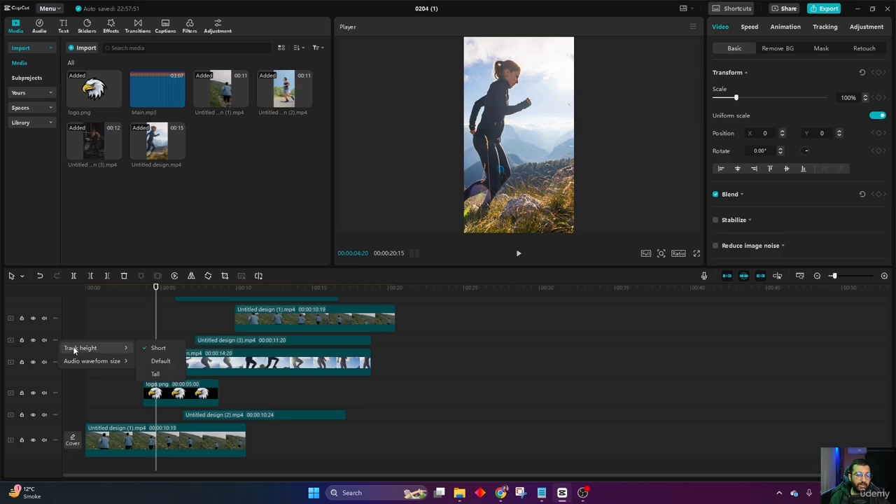